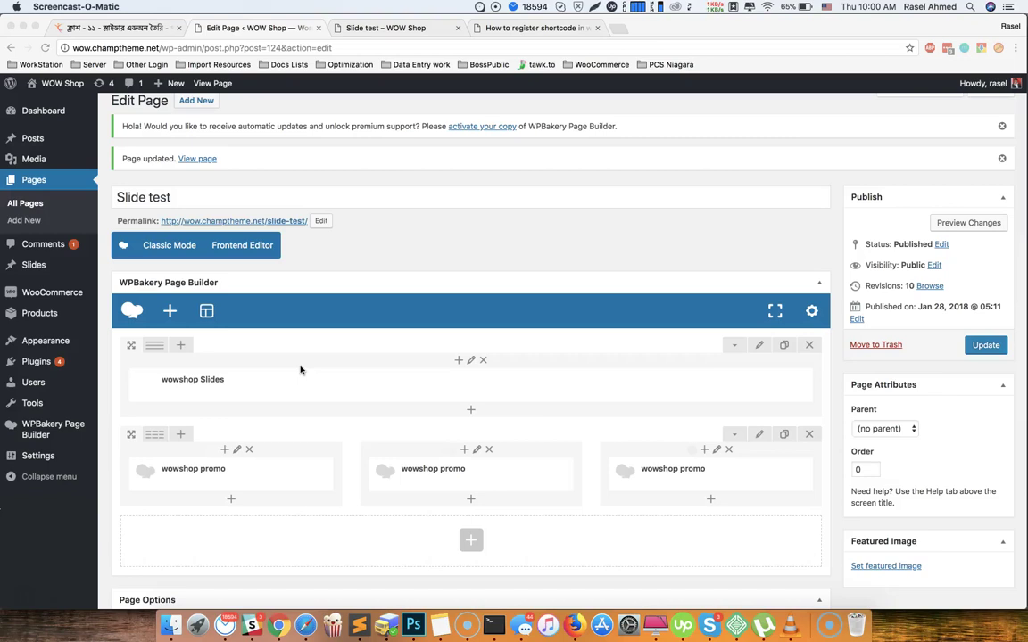
Switch to Transmit, browse the server to wp-content/themes/wow-shop to view the theme files, and return to the browser.
{"action": "left_click", "coordinate": [468, 625]}
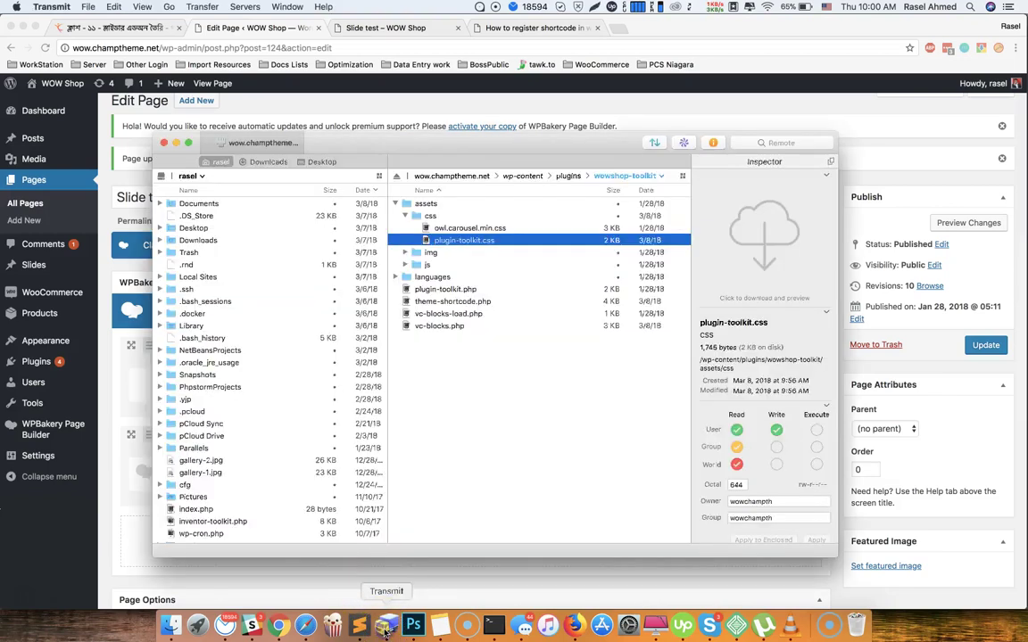
{"action": "left_click", "coordinate": [523, 177]}
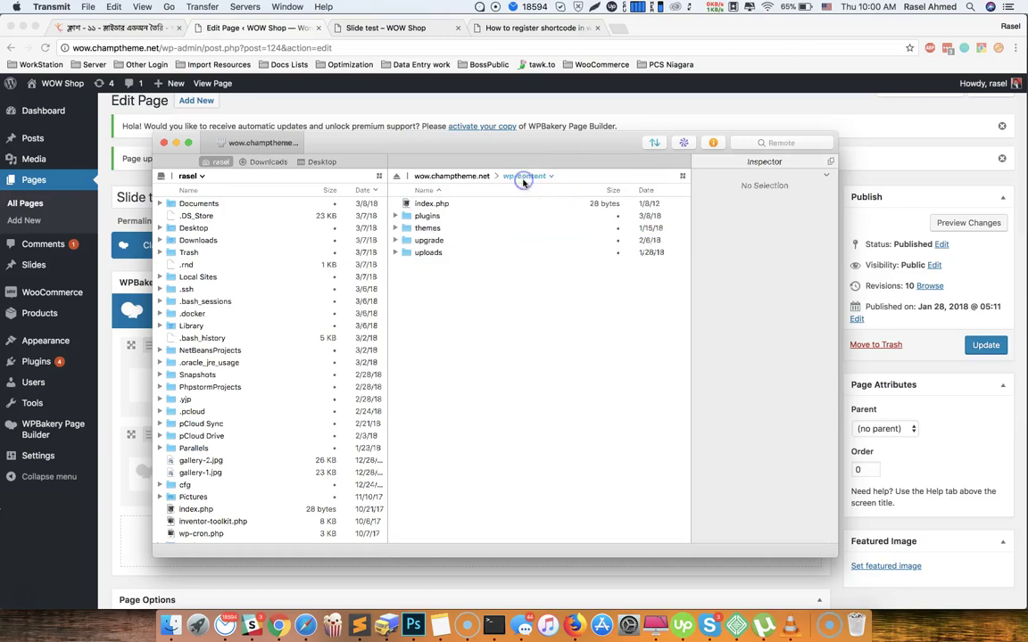
{"action": "double_click", "coordinate": [427, 229]}
{"action": "left_click", "coordinate": [421, 218]}
{"action": "double_click", "coordinate": [434, 253]}
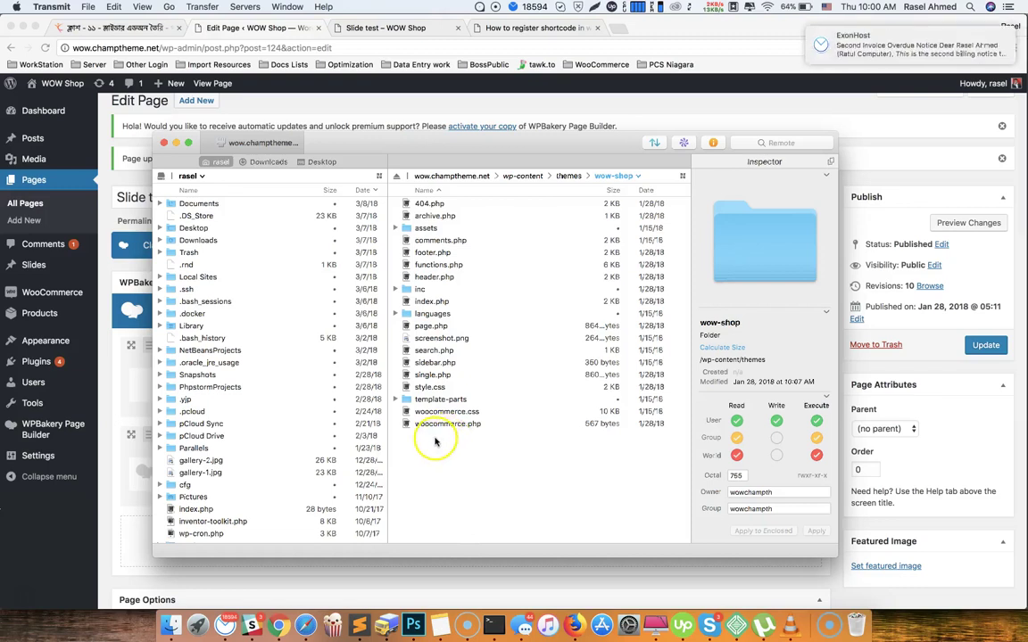
{"action": "left_click", "coordinate": [114, 484]}
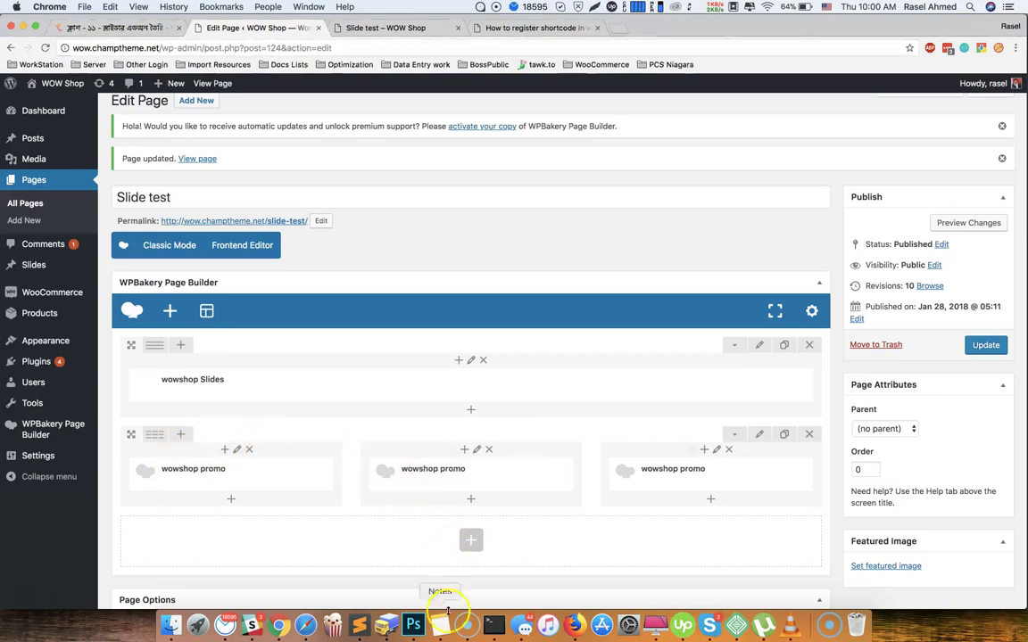
Switch to Photoshop and compare the WowShop homepage mockup's product sections with the Slide test page layout in Chrome.
{"action": "left_click", "coordinate": [413, 625]}
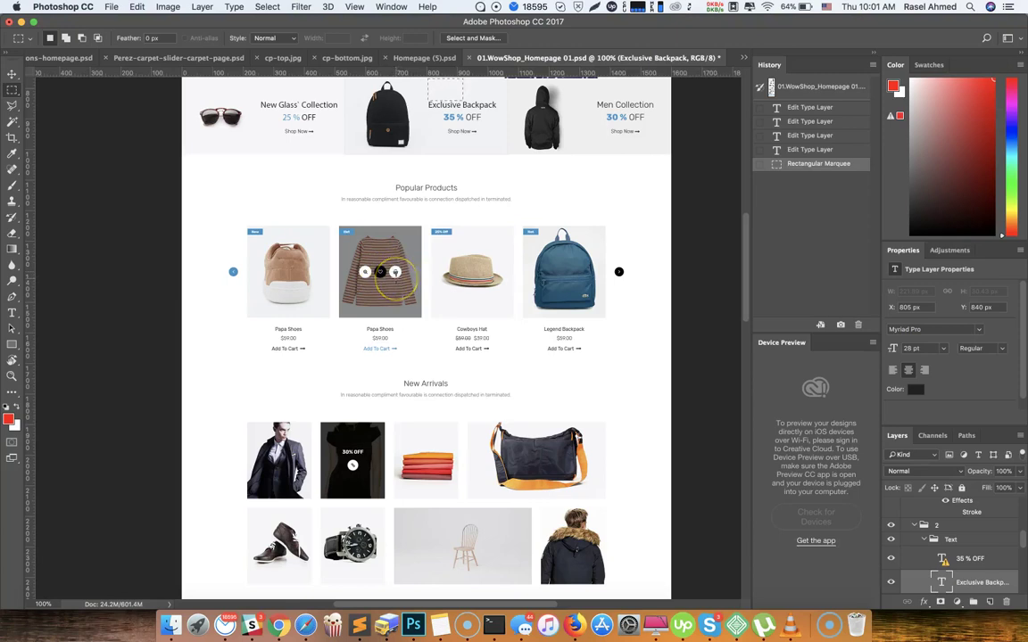
{"action": "key", "text": "super+Tab"}
{"action": "left_click_drag", "start_coordinate": [308, 466], "coordinate": [327, 462]}
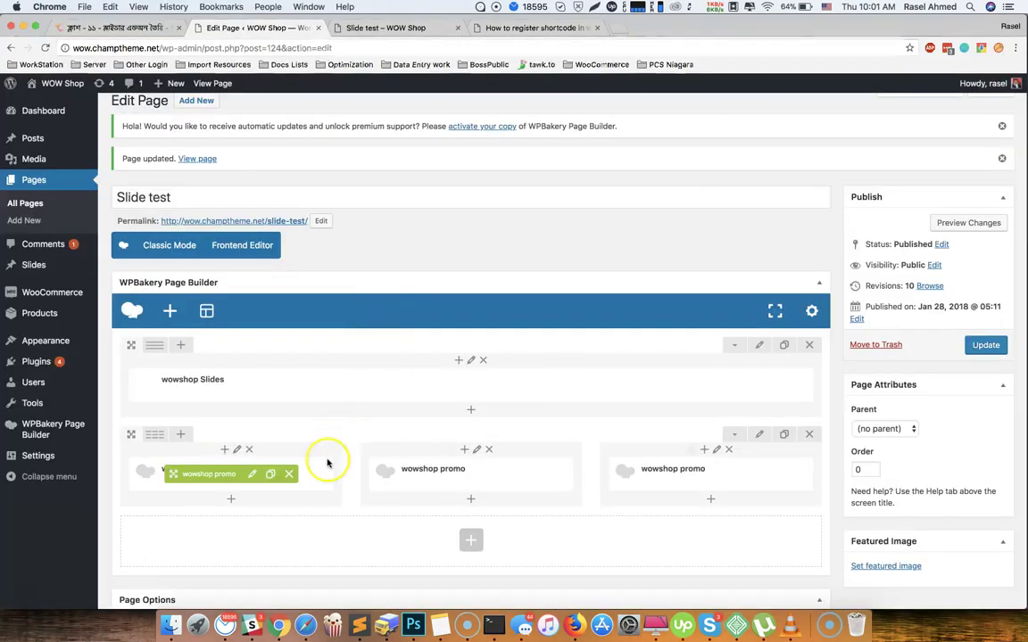
{"action": "key", "text": "super+Tab"}
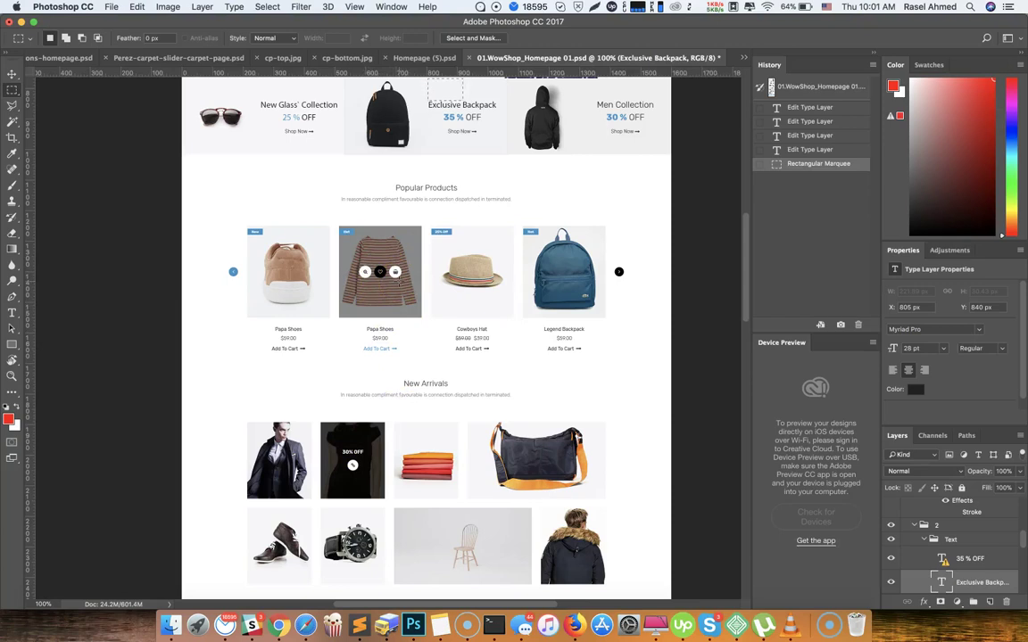
{"action": "key", "text": "super+Tab"}
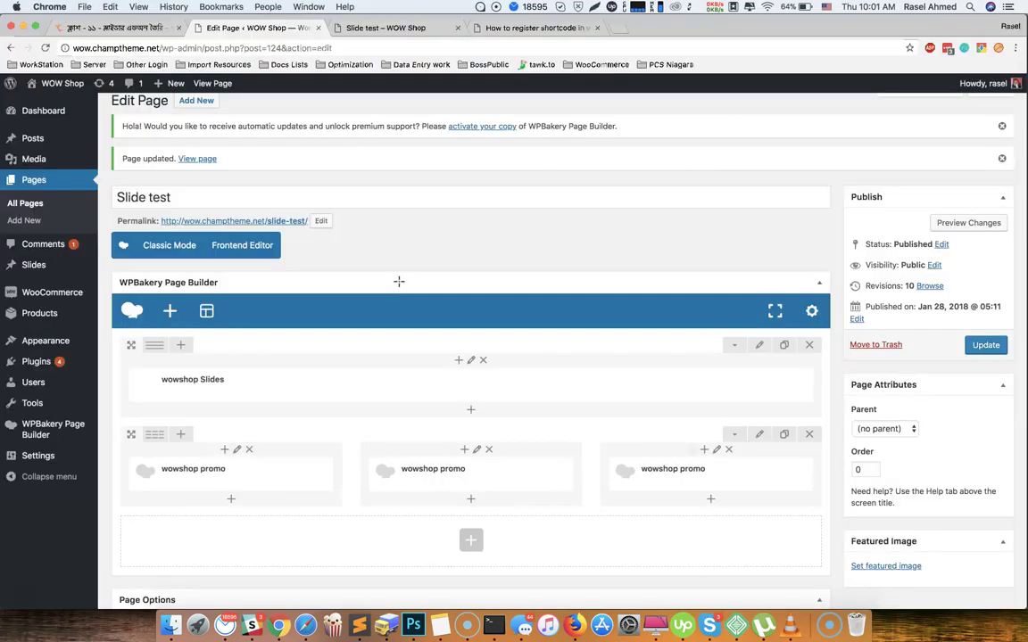
Add an empty row below the row of three wowshop promo blocks in the page builder.
{"action": "scroll", "coordinate": [393, 304], "scroll_direction": "down", "scroll_amount": 2}
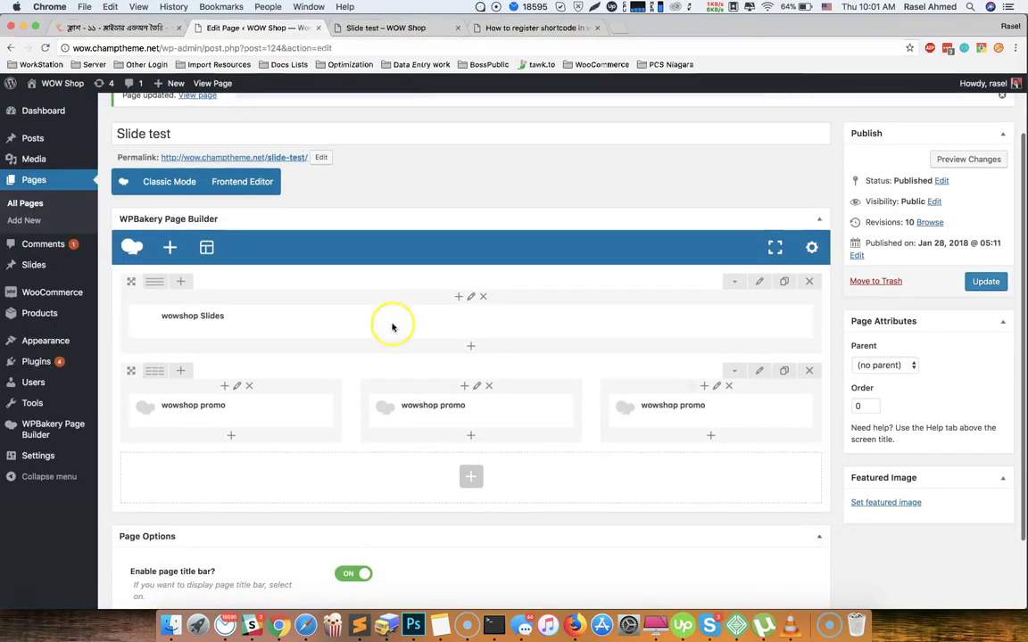
{"action": "left_click", "coordinate": [471, 477]}
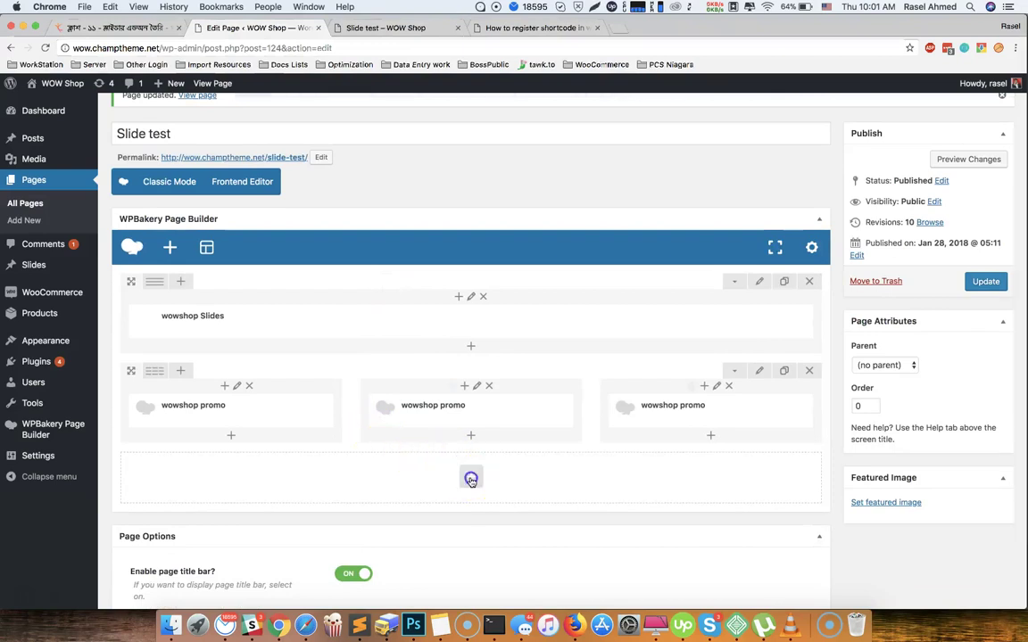
{"action": "left_click", "coordinate": [163, 202]}
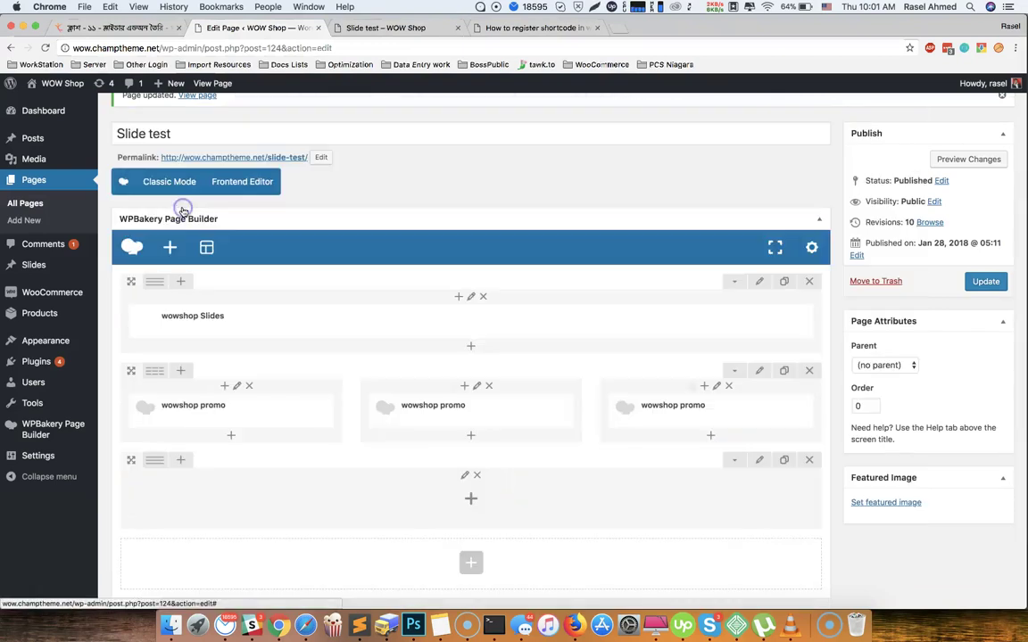
Insert the WooCommerce Recent products element into the new empty row, saving its default settings.
{"action": "left_click", "coordinate": [468, 501]}
{"action": "scroll", "coordinate": [361, 388], "scroll_direction": "down", "scroll_amount": 2}
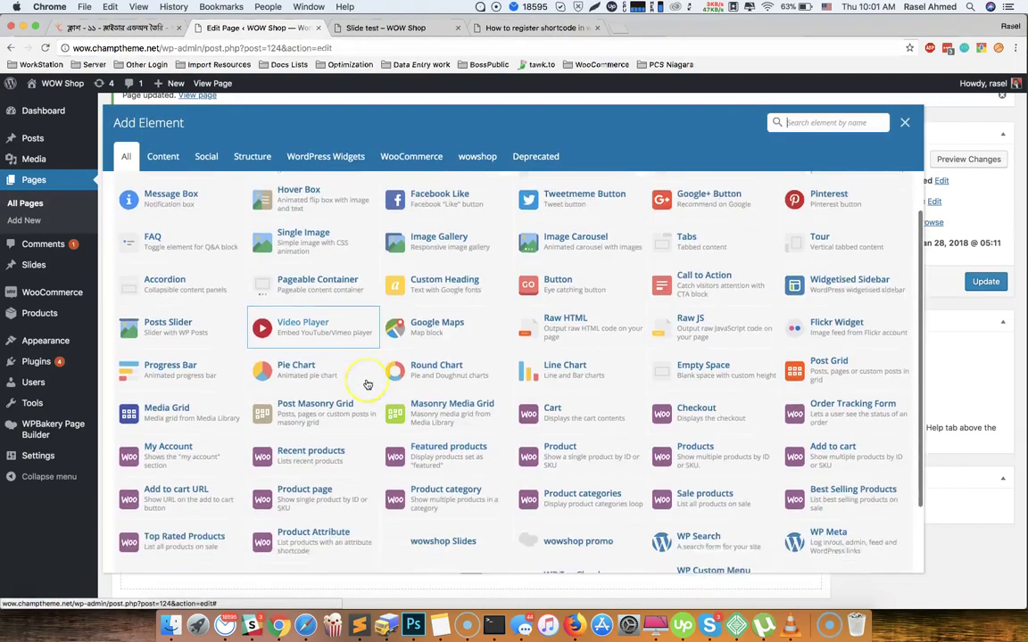
{"action": "scroll", "coordinate": [368, 385], "scroll_direction": "down", "scroll_amount": 1}
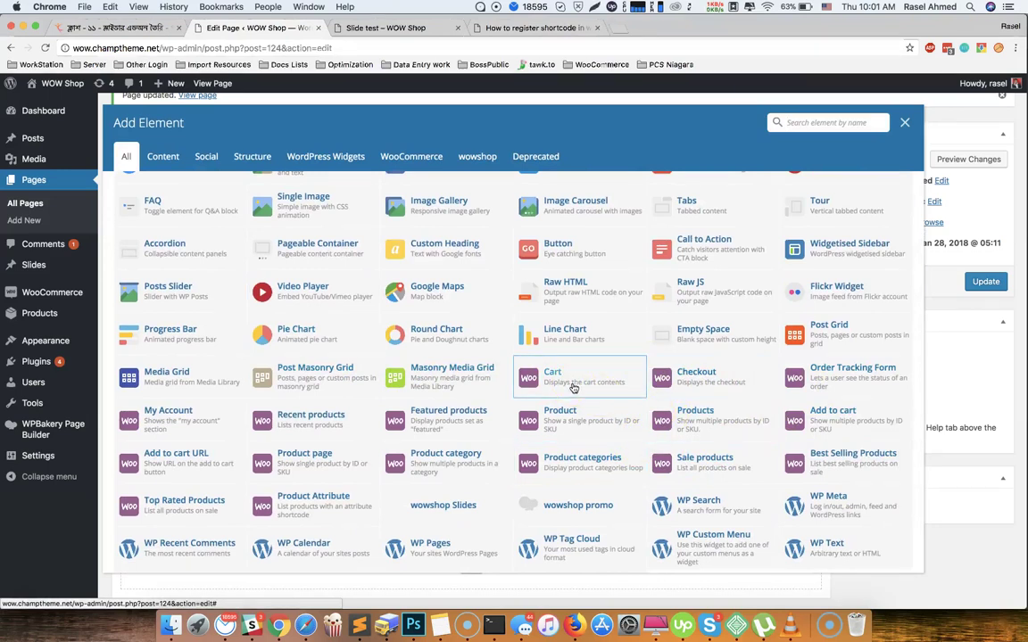
{"action": "left_click", "coordinate": [701, 382]}
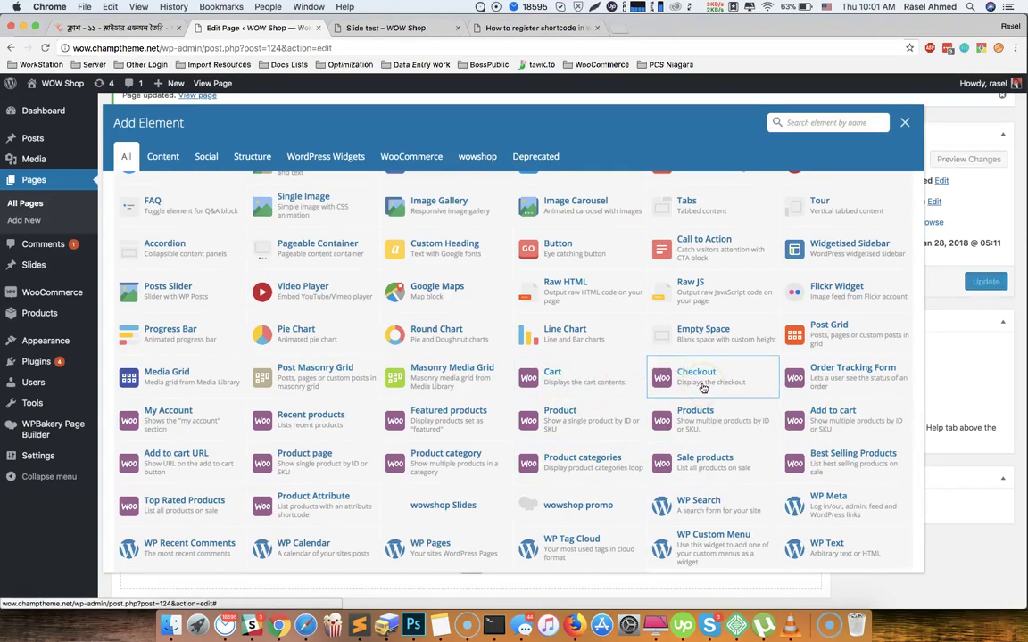
{"action": "left_click", "coordinate": [855, 386]}
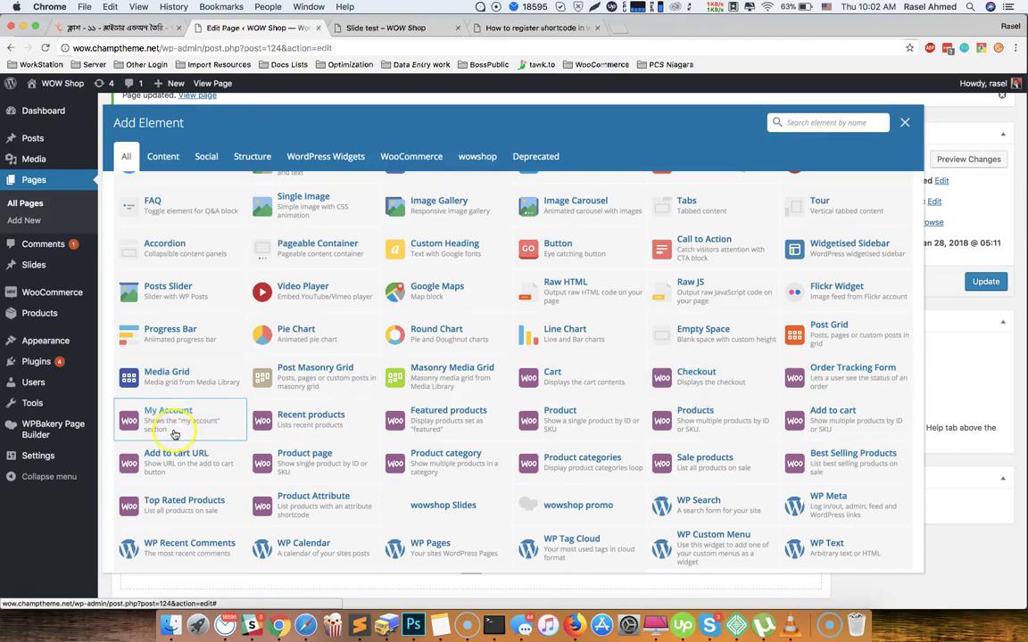
{"action": "left_click", "coordinate": [313, 426]}
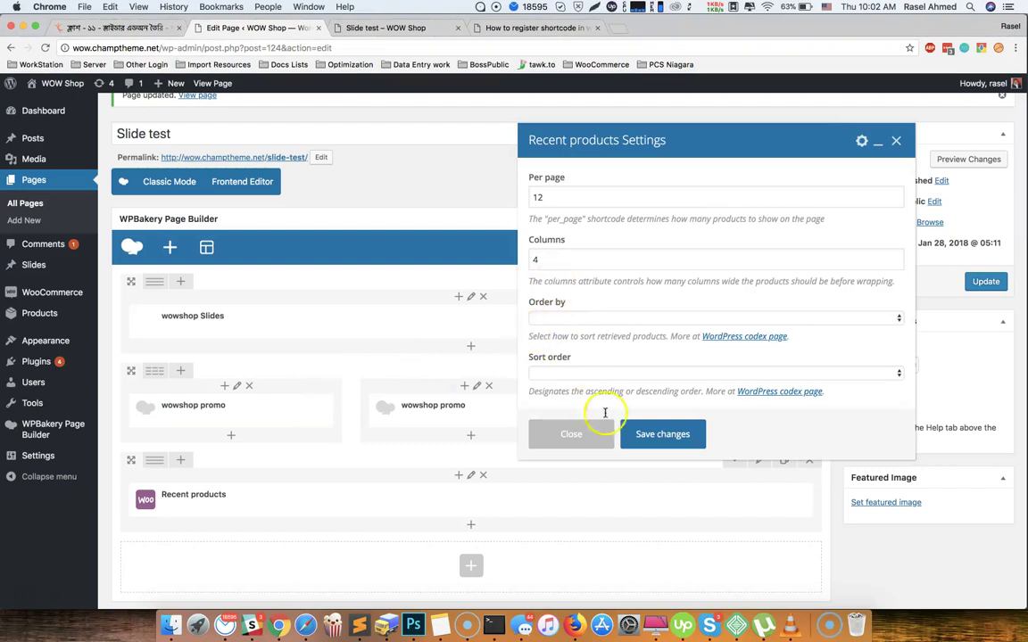
{"action": "left_click", "coordinate": [662, 436]}
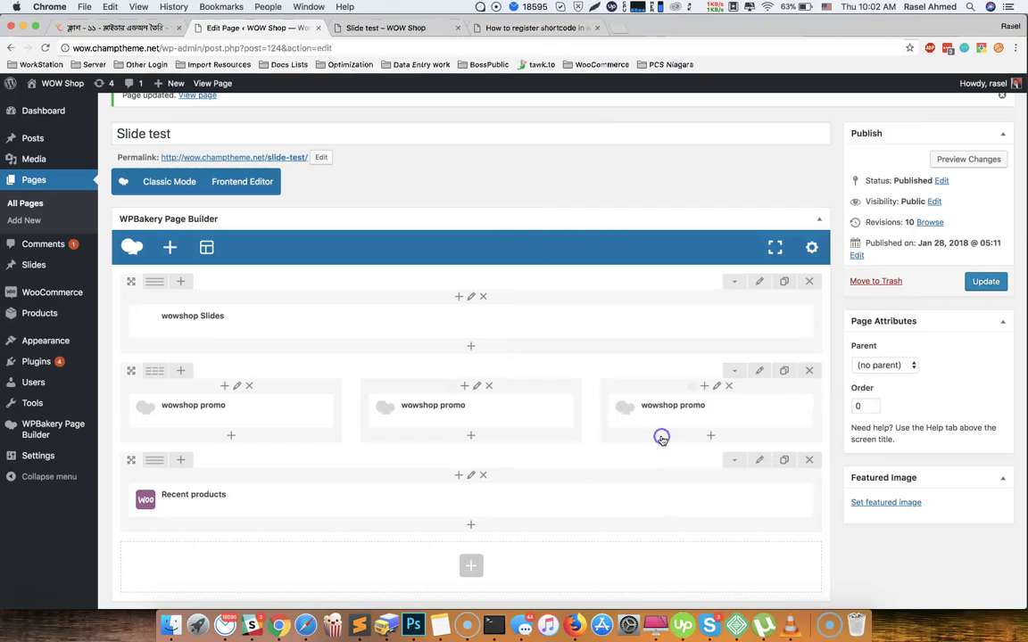
Update the Slide test page, reload its front-end view and review the recent products grid under the promo banners.
{"action": "left_click", "coordinate": [985, 282]}
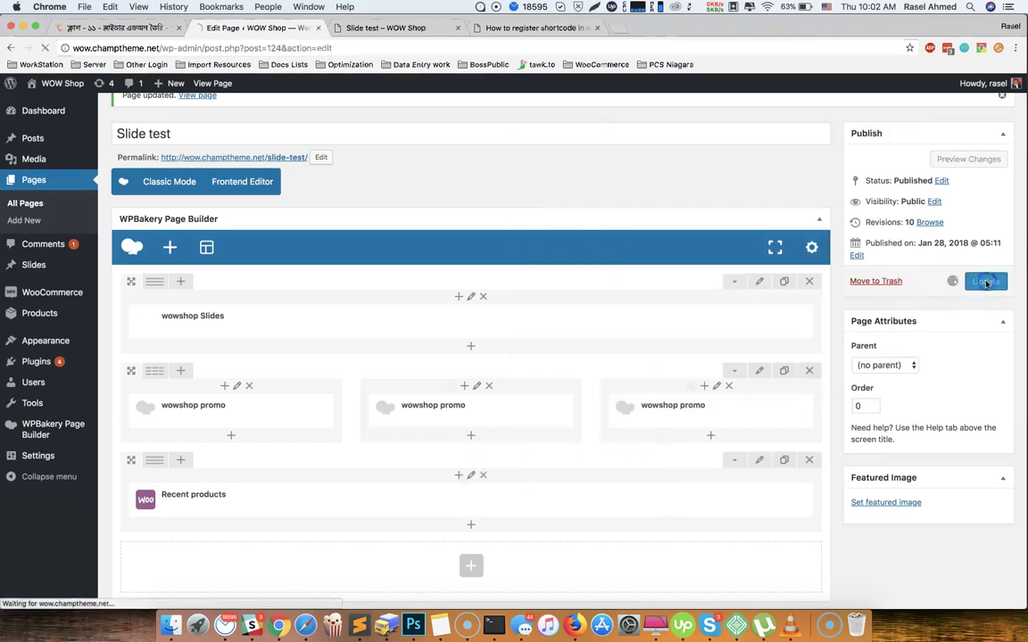
{"action": "left_click", "coordinate": [357, 27]}
{"action": "scroll", "coordinate": [277, 103], "scroll_direction": "down", "scroll_amount": 3}
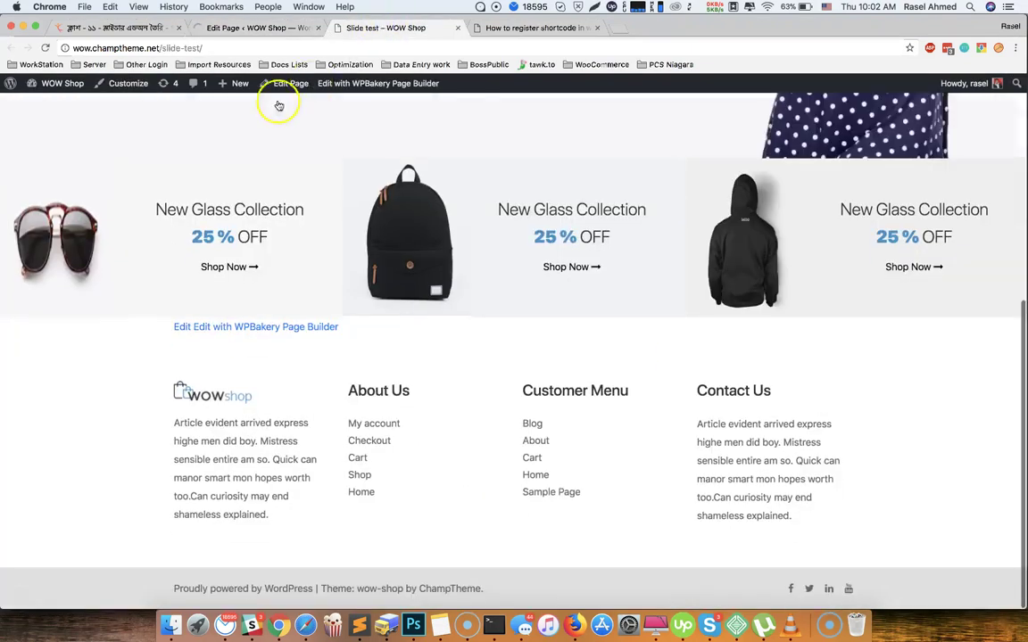
{"action": "left_click", "coordinate": [45, 47]}
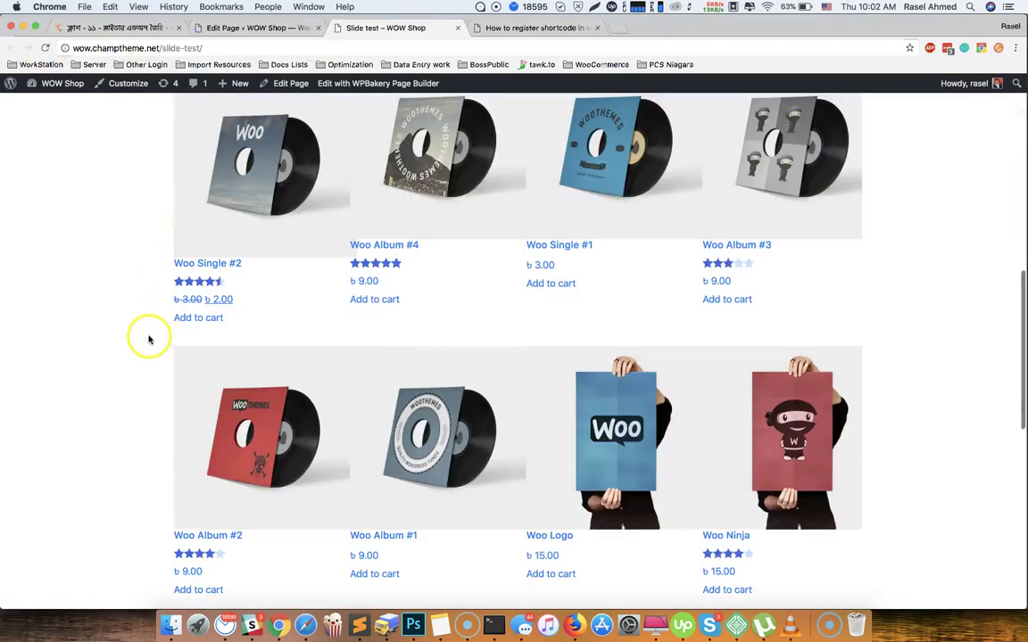
{"action": "scroll", "coordinate": [147, 339], "scroll_direction": "down", "scroll_amount": 4}
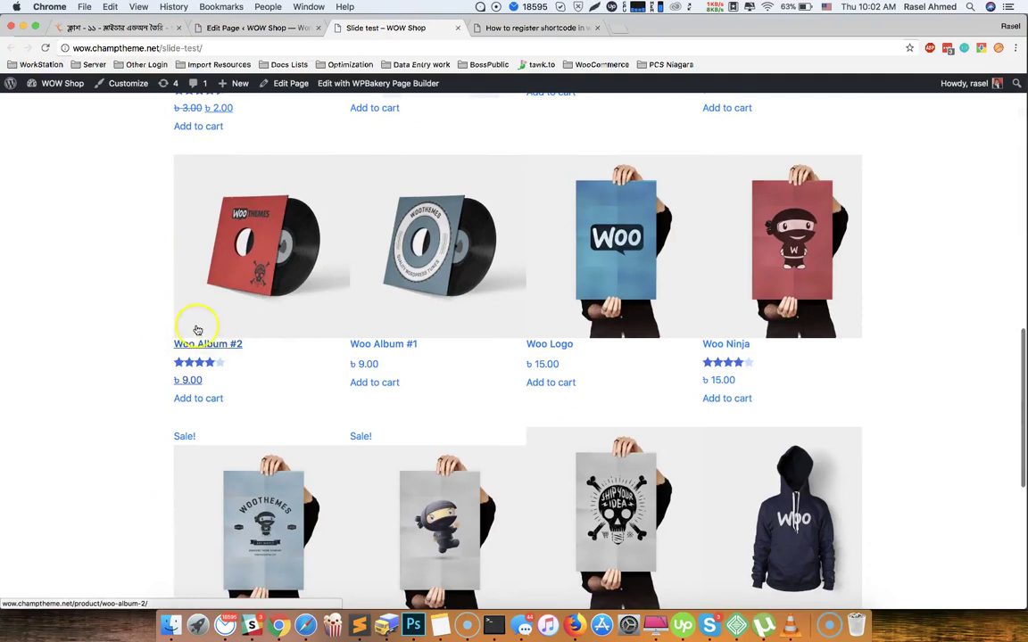
{"action": "scroll", "coordinate": [202, 328], "scroll_direction": "down", "scroll_amount": 6}
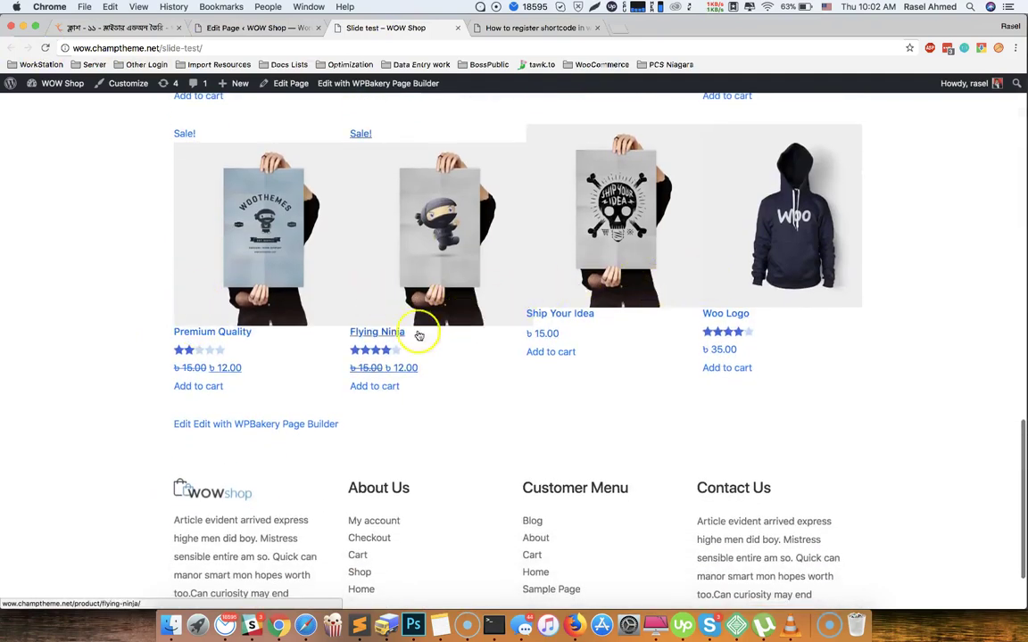
{"action": "scroll", "coordinate": [337, 360], "scroll_direction": "up", "scroll_amount": 10}
{"action": "scroll", "coordinate": [337, 366], "scroll_direction": "up", "scroll_amount": 1}
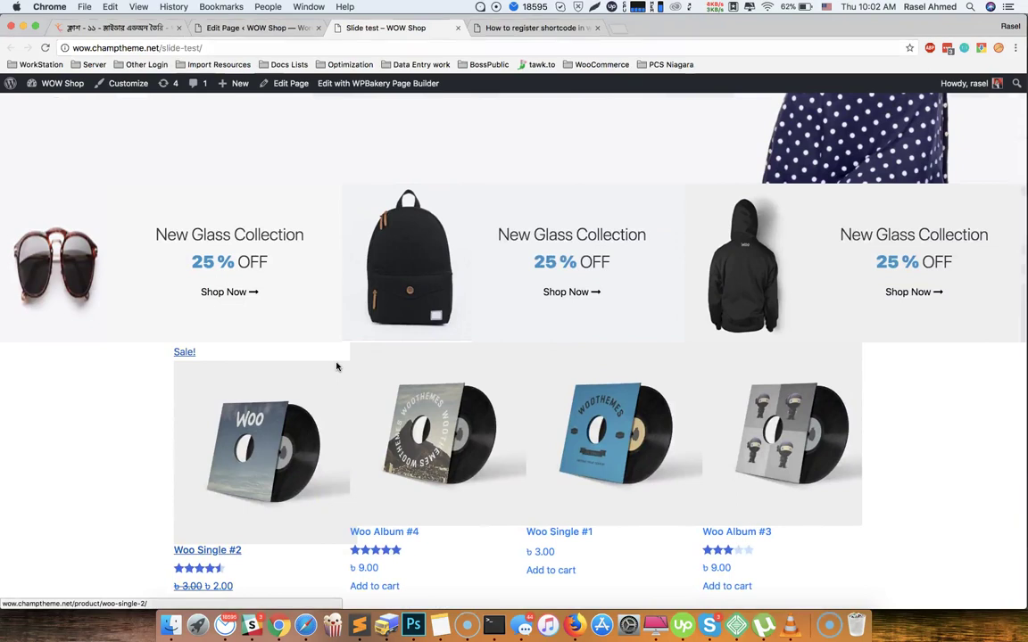
Open the WordPress page for adding new plugins and search the plugins for "yts quick".
{"action": "left_click", "coordinate": [238, 27]}
{"action": "mouse_move", "coordinate": [40, 361]}
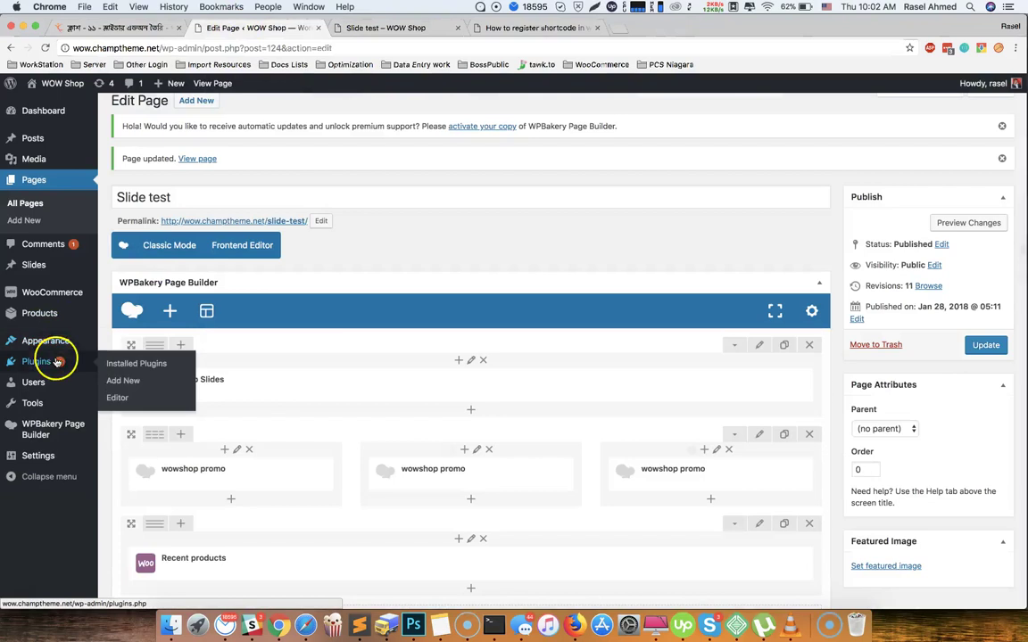
{"action": "left_click", "coordinate": [127, 385]}
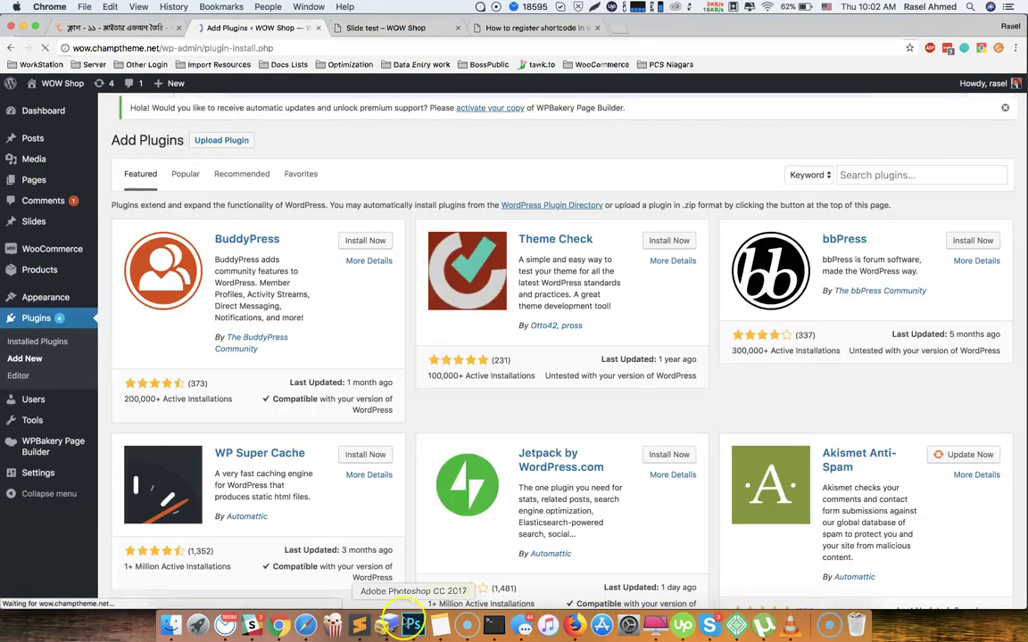
{"action": "left_click", "coordinate": [410, 624]}
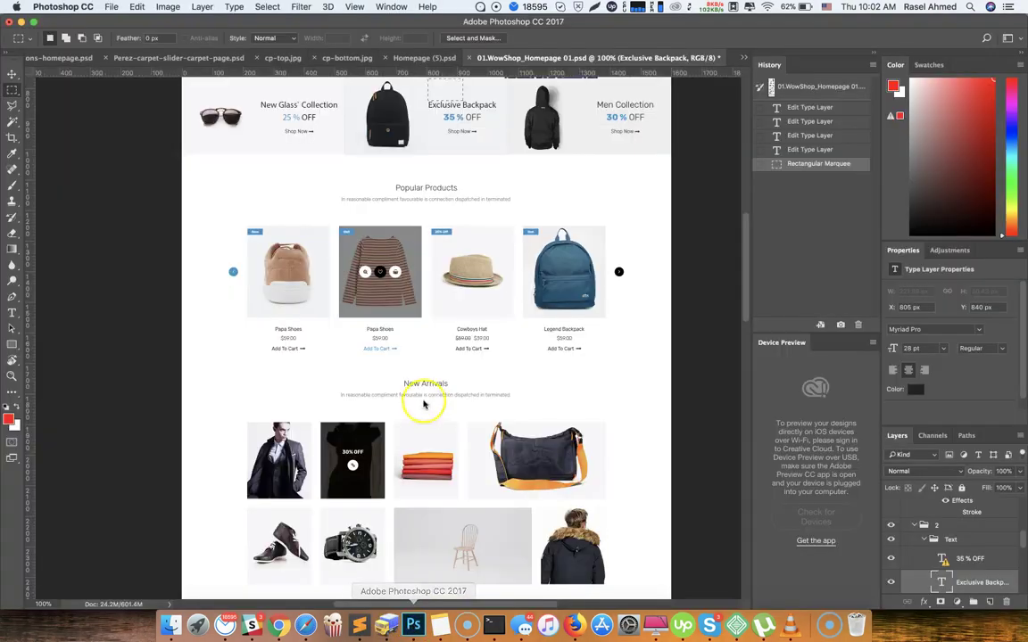
{"action": "key", "text": "super+Tab"}
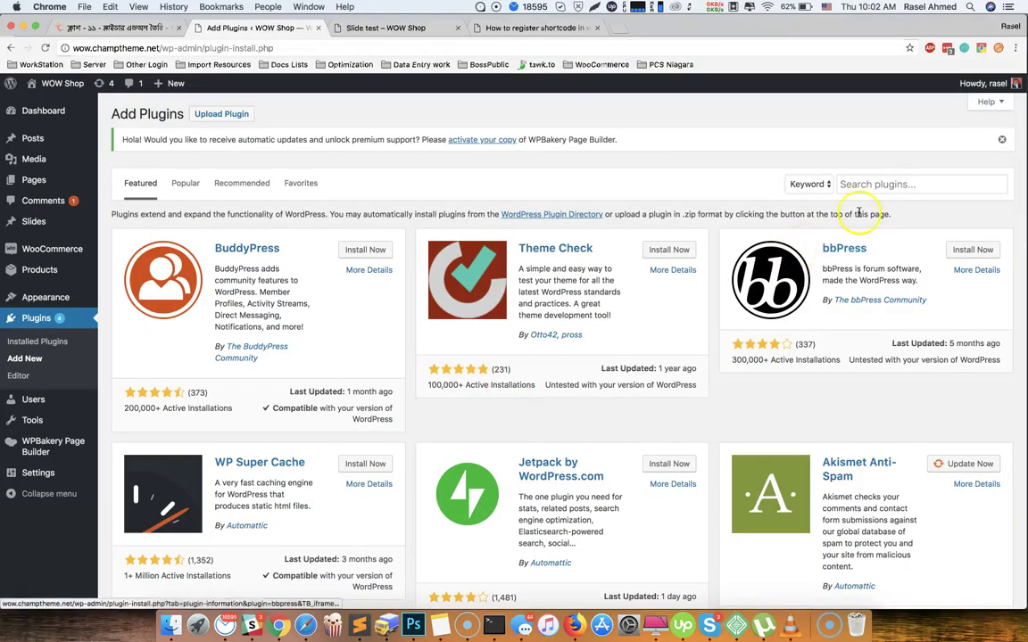
{"action": "left_click", "coordinate": [867, 185]}
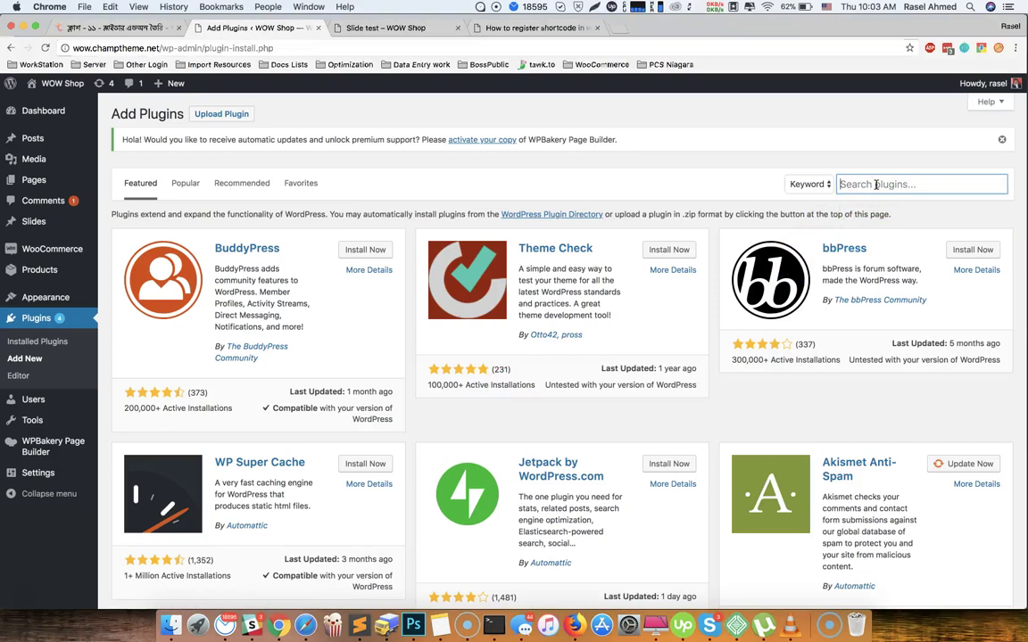
{"action": "type", "text": "yts quick"}
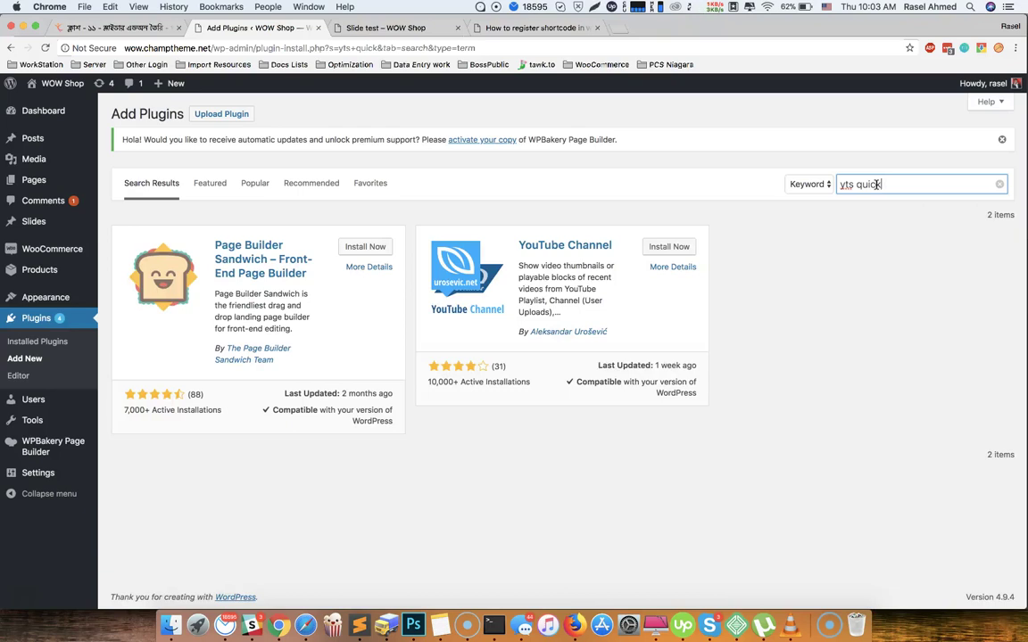
Search Google in a new browser tab for "yth quick view woocommerce".
{"action": "left_click", "coordinate": [622, 28]}
{"action": "type", "text": "yth "}
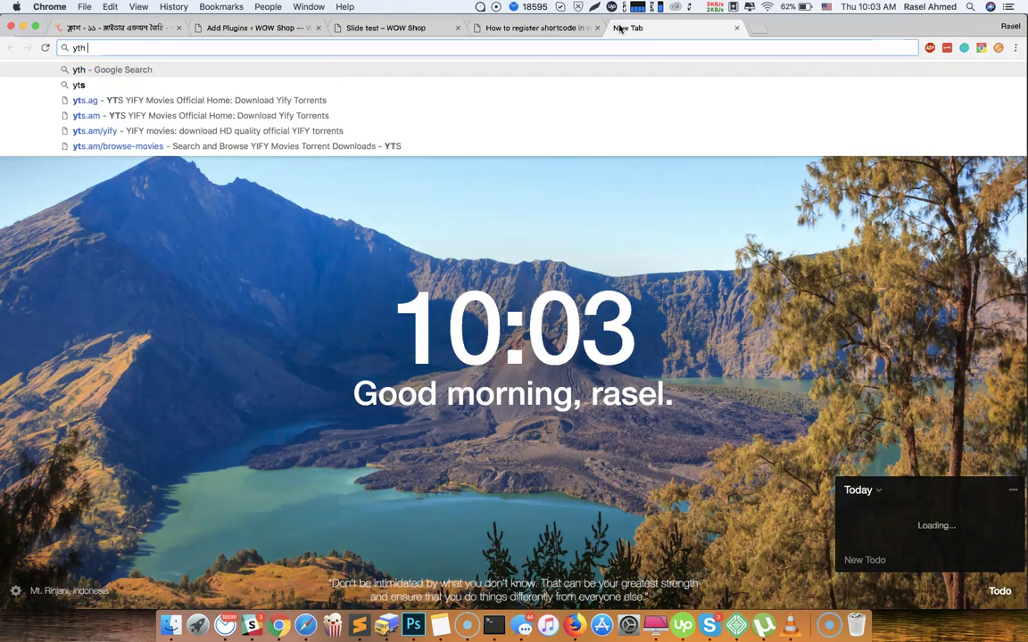
{"action": "type", "text": "quic"}
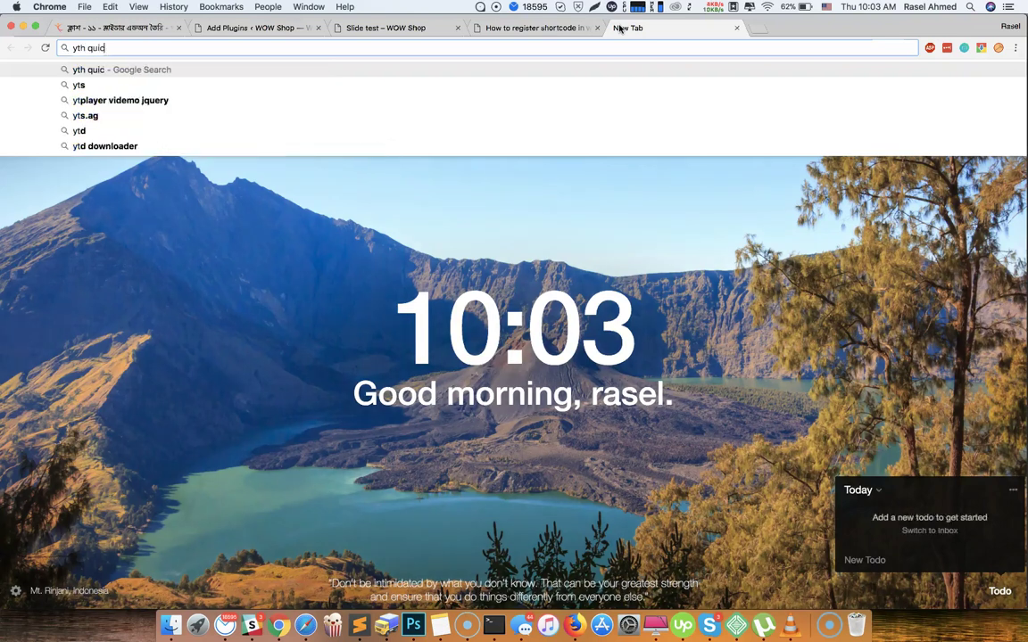
{"action": "type", "text": "k view woocommerce"}
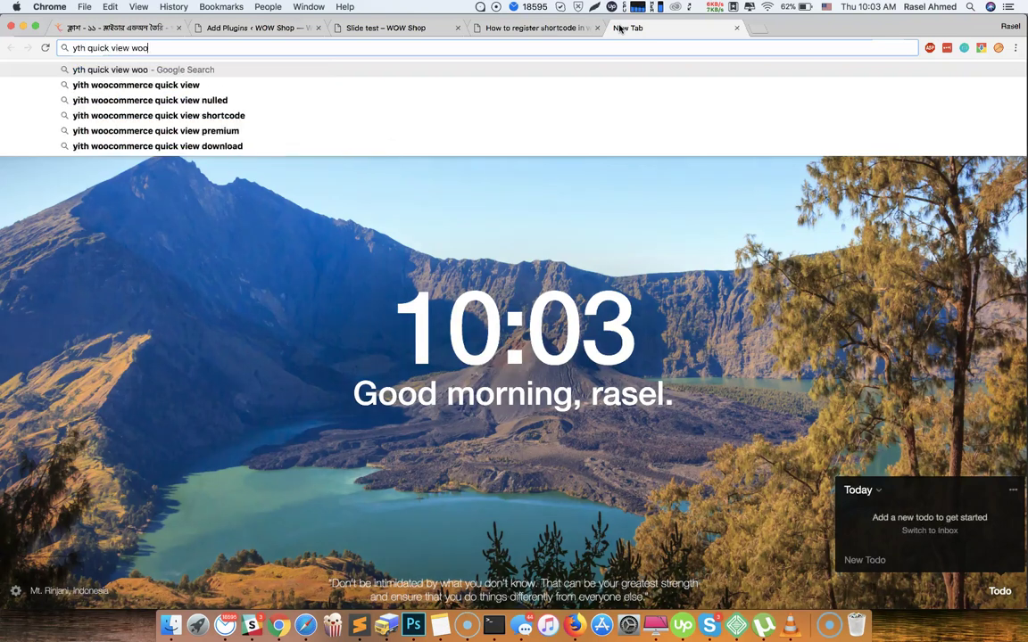
{"action": "key", "text": "Return"}
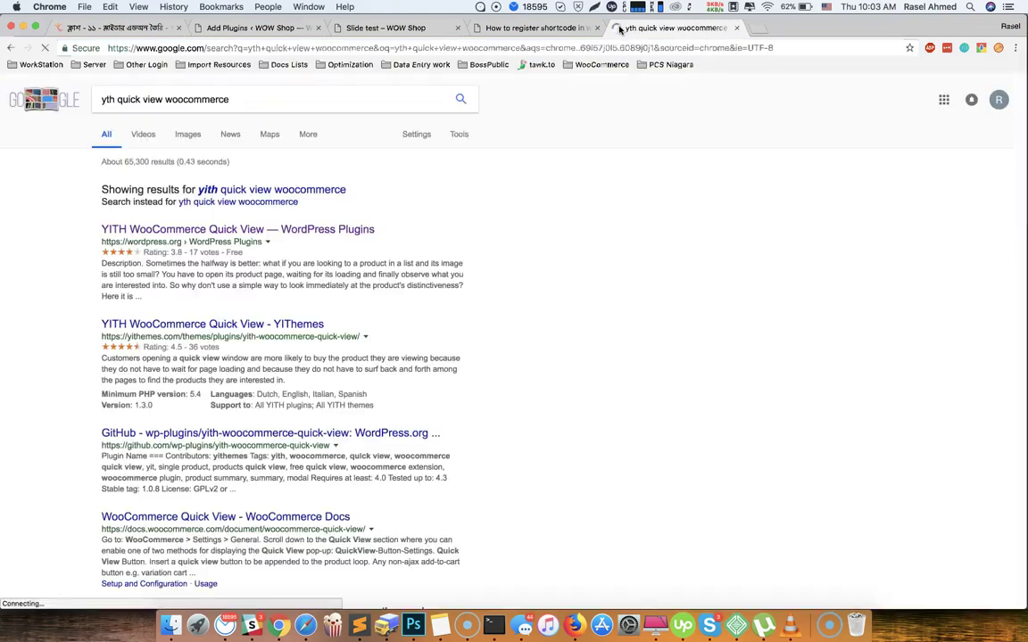
Copy the name "YITH WooCommerce Quick View" from the first Google result and use it as the WordPress plugin search term.
{"action": "left_click_drag", "start_coordinate": [99, 231], "coordinate": [265, 230]}
{"action": "key", "text": "super+c"}
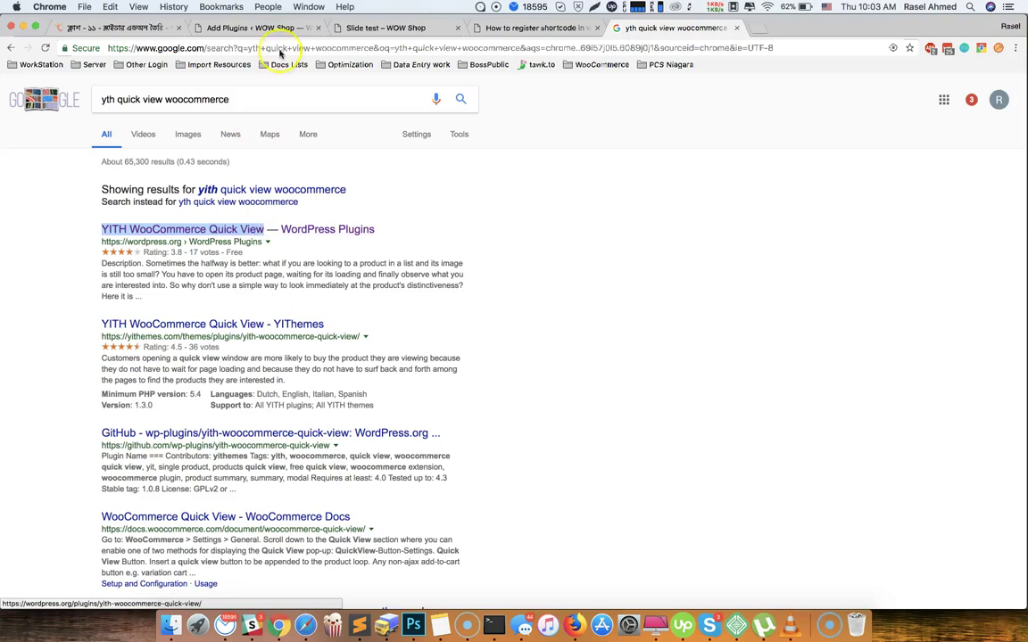
{"action": "left_click", "coordinate": [241, 28]}
{"action": "key", "text": "super+v"}
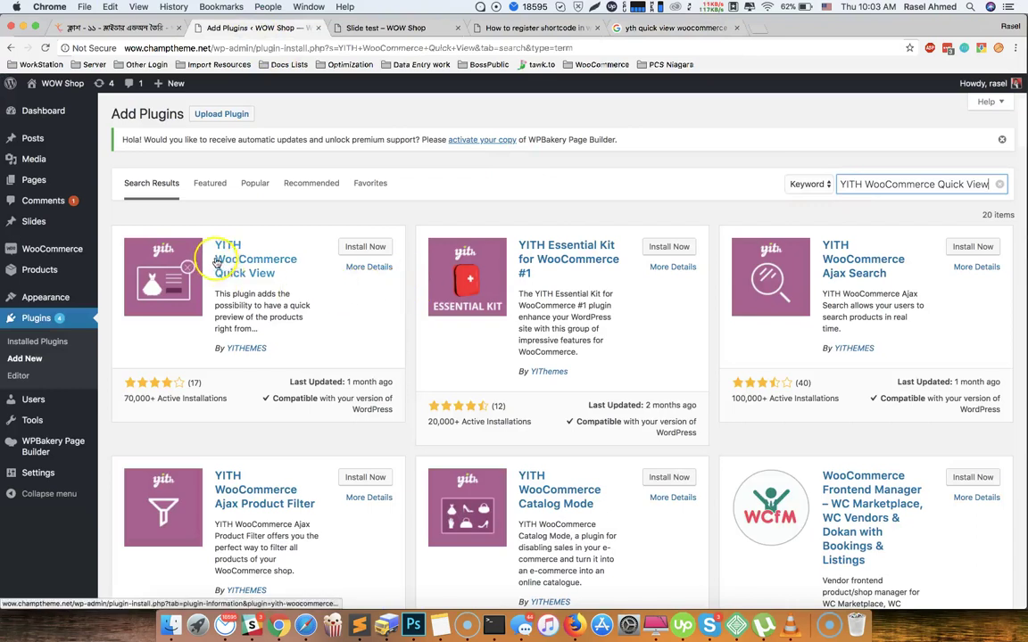
Install the YITH WooCommerce Quick View plugin, and meanwhile search Google for "yith wishlist" in the existing search tab.
{"action": "left_click", "coordinate": [373, 247]}
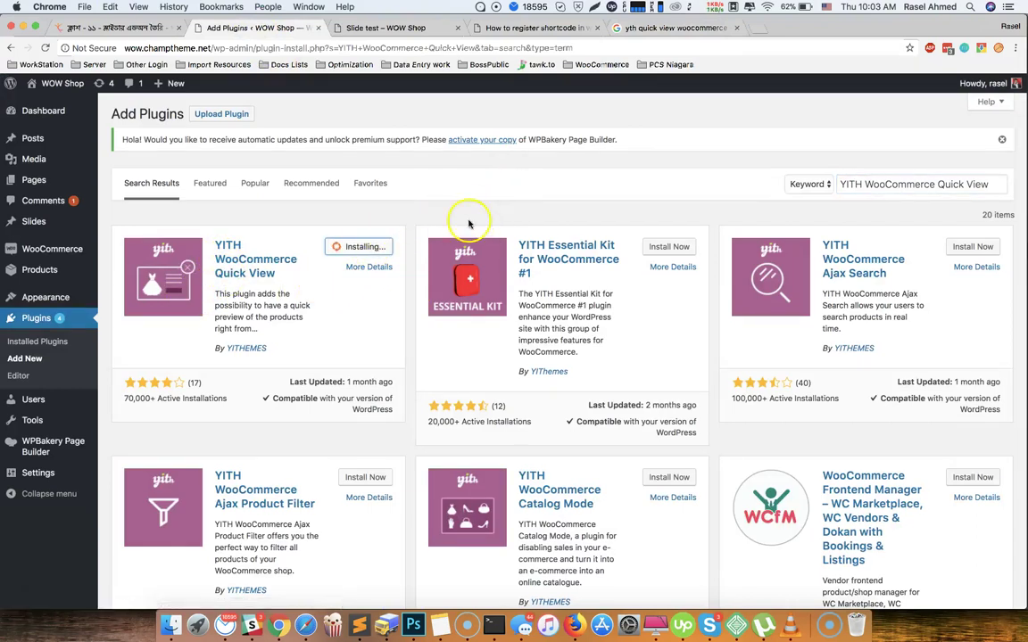
{"action": "left_click", "coordinate": [656, 29]}
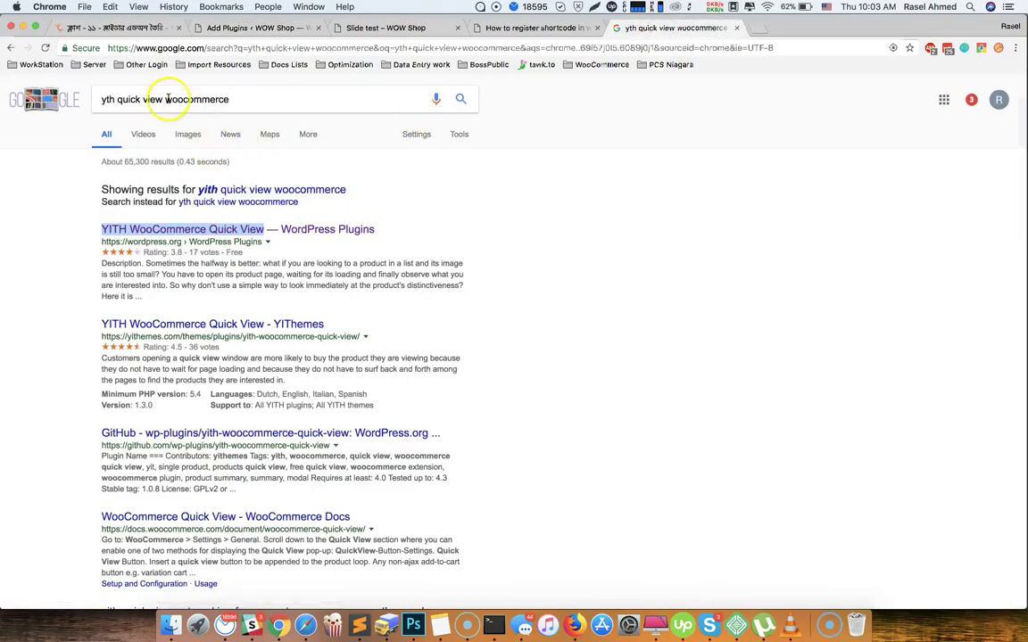
{"action": "left_click_drag", "start_coordinate": [104, 99], "coordinate": [246, 101]}
{"action": "key", "text": "super+c"}
{"action": "type", "text": "yi"}
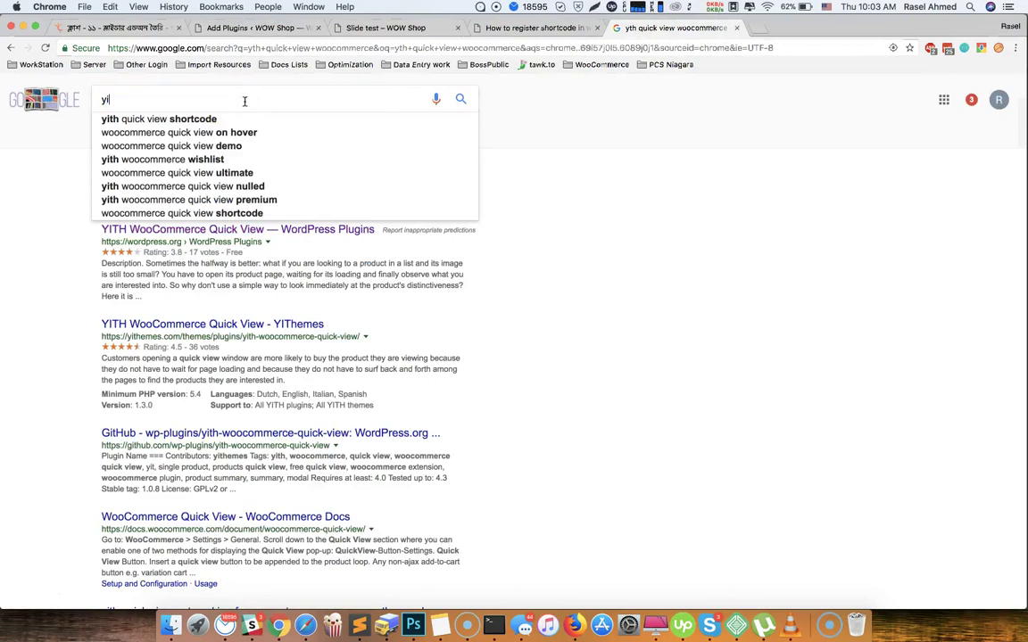
{"action": "type", "text": "th wish"}
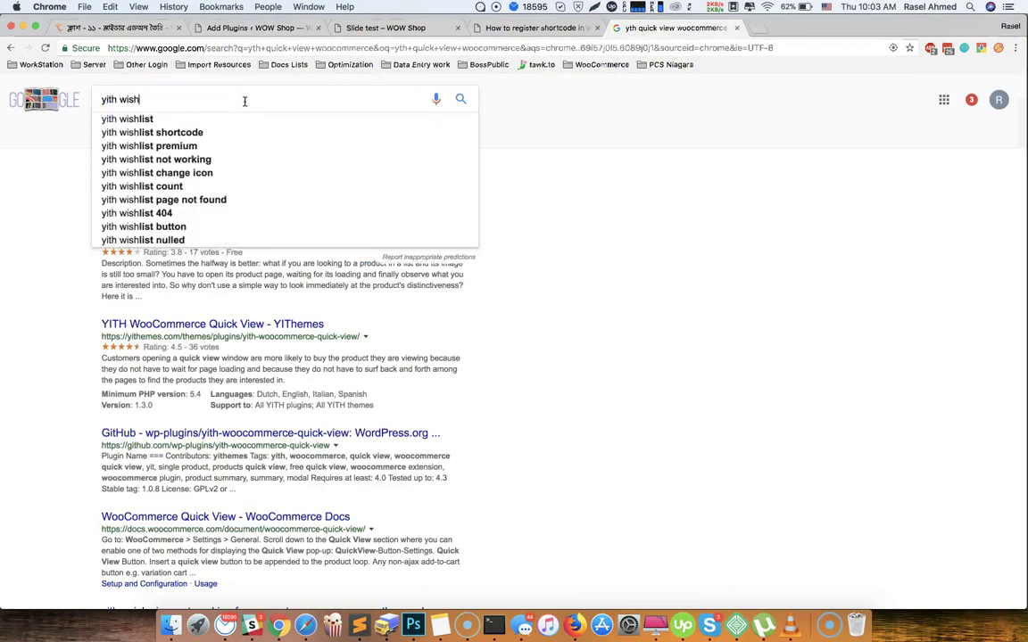
{"action": "type", "text": "list"}
{"action": "key", "text": "Return"}
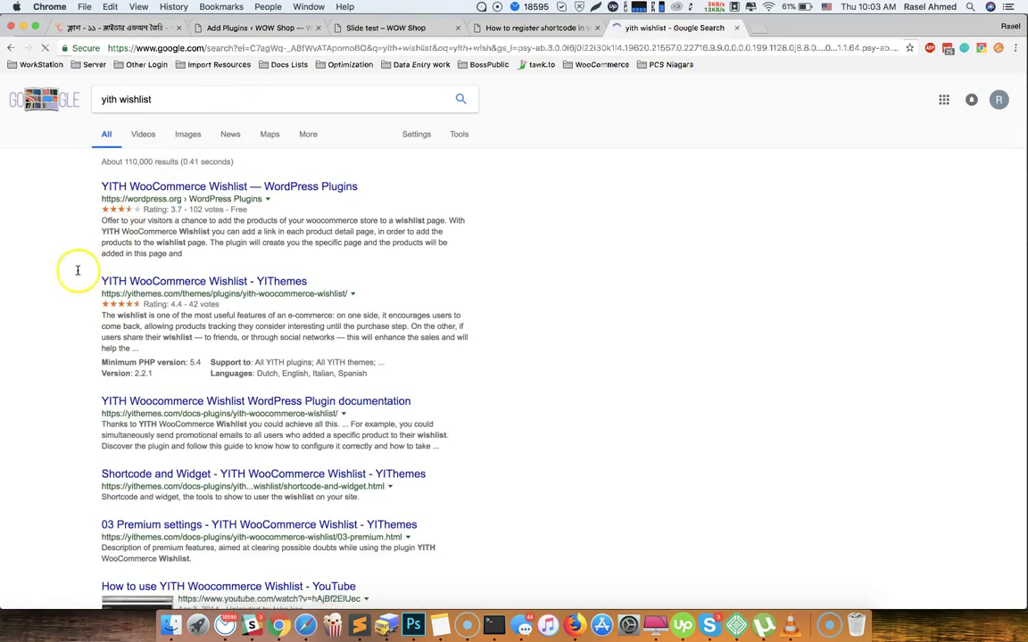
Copy the plugin name "YITH WooCommerce Wishlist" from the title of the first Google result.
{"action": "left_click_drag", "start_coordinate": [98, 190], "coordinate": [153, 186]}
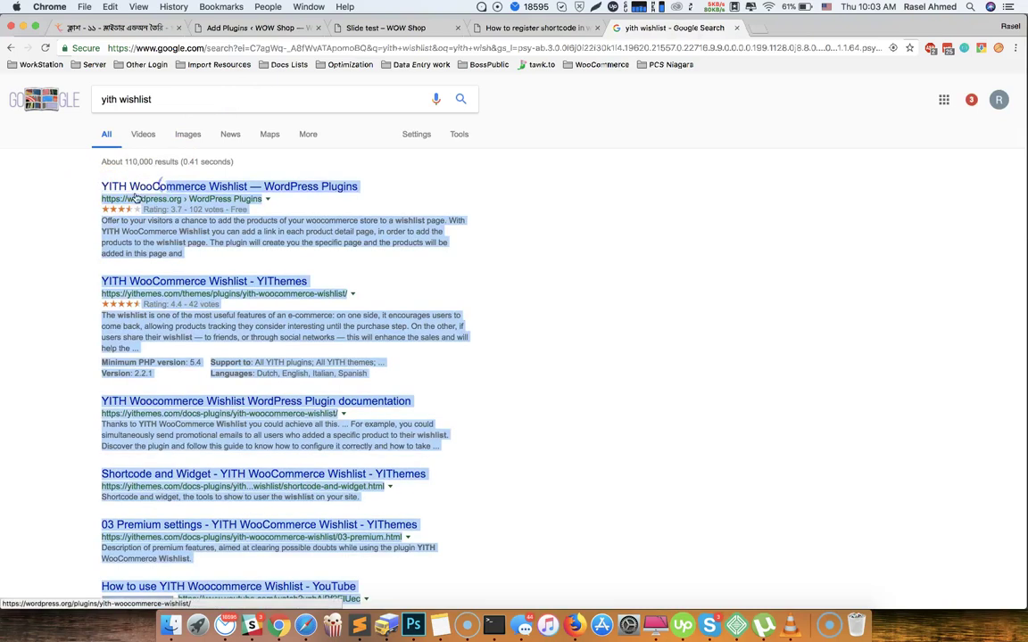
{"action": "left_click", "coordinate": [54, 211]}
{"action": "left_click", "coordinate": [94, 175]}
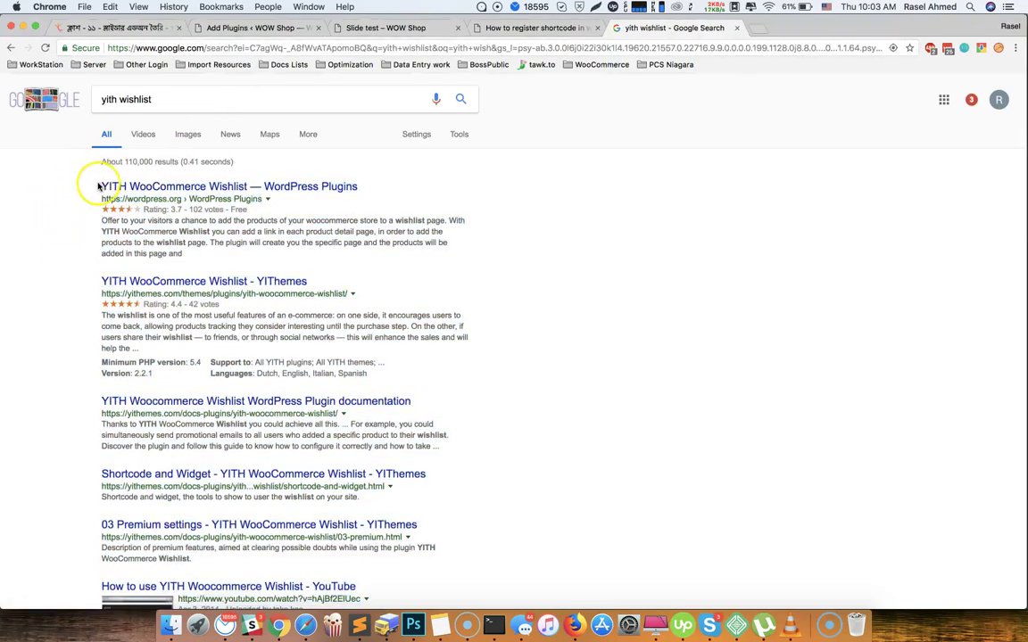
{"action": "left_click_drag", "start_coordinate": [98, 184], "coordinate": [241, 186]}
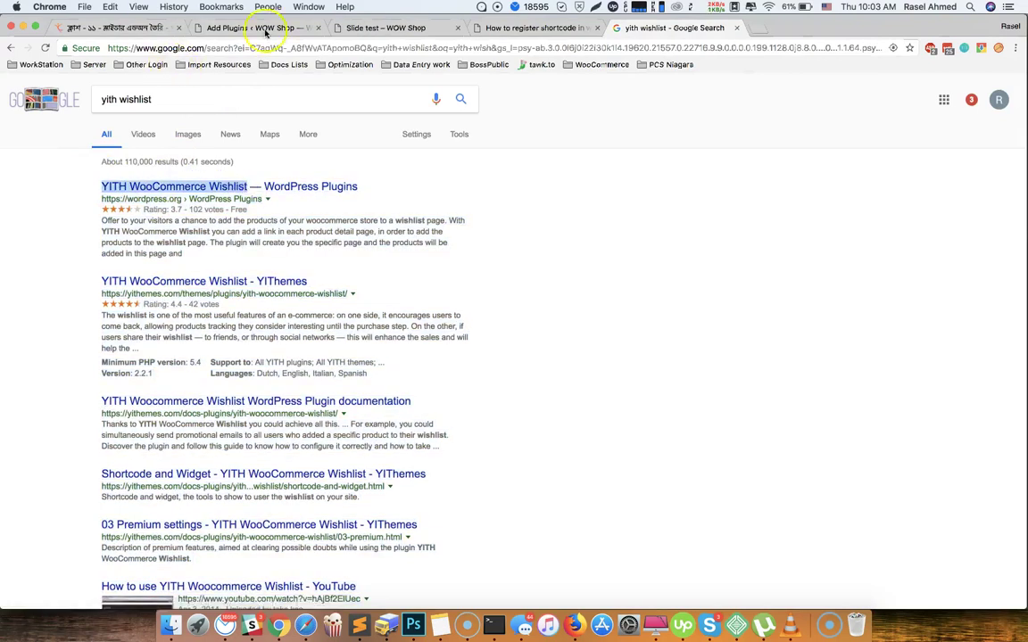
Return to the WordPress plugin search results and activate YITH WooCommerce Quick View.
{"action": "left_click", "coordinate": [245, 28]}
{"action": "left_click", "coordinate": [373, 248]}
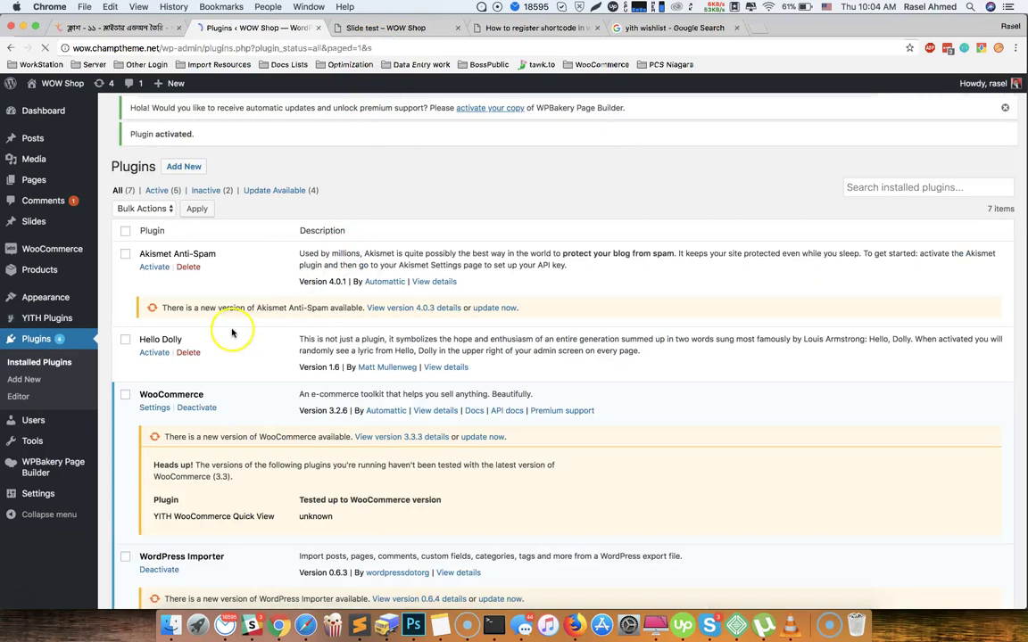
Update the WooCommerce and WordPress Importer plugins in the installed plugins list.
{"action": "scroll", "coordinate": [312, 402], "scroll_direction": "down", "scroll_amount": 1}
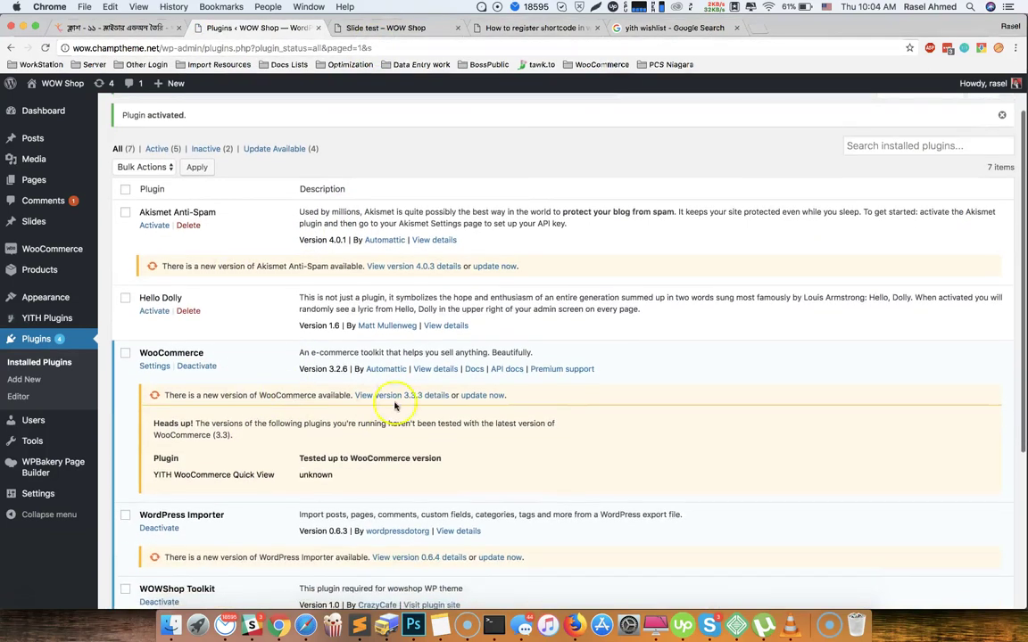
{"action": "left_click", "coordinate": [477, 395]}
{"action": "scroll", "coordinate": [282, 439], "scroll_direction": "down", "scroll_amount": 2}
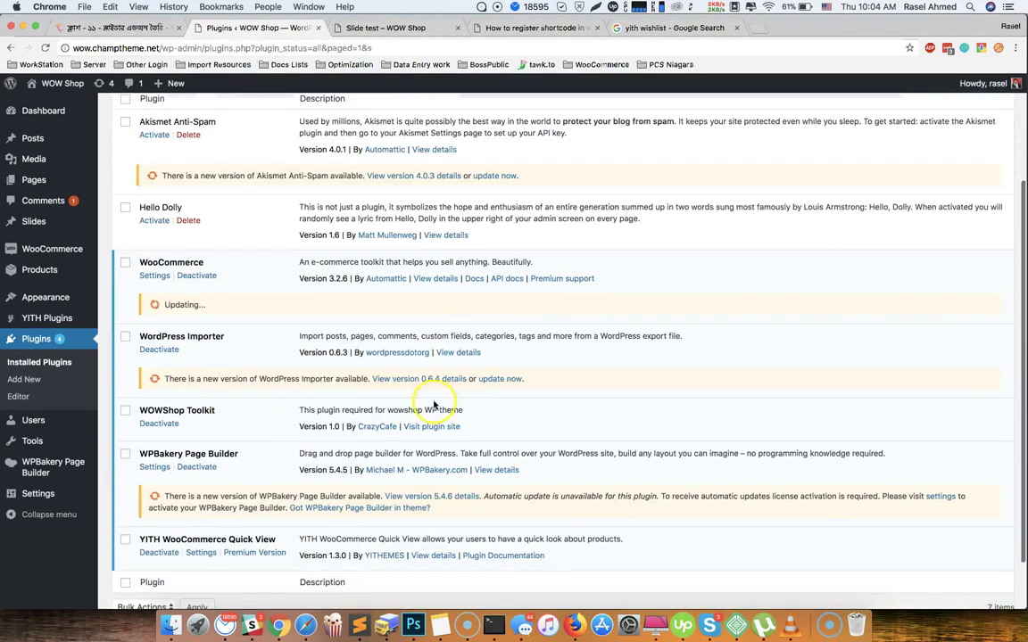
{"action": "left_click", "coordinate": [499, 379]}
{"action": "scroll", "coordinate": [295, 430], "scroll_direction": "up", "scroll_amount": 1}
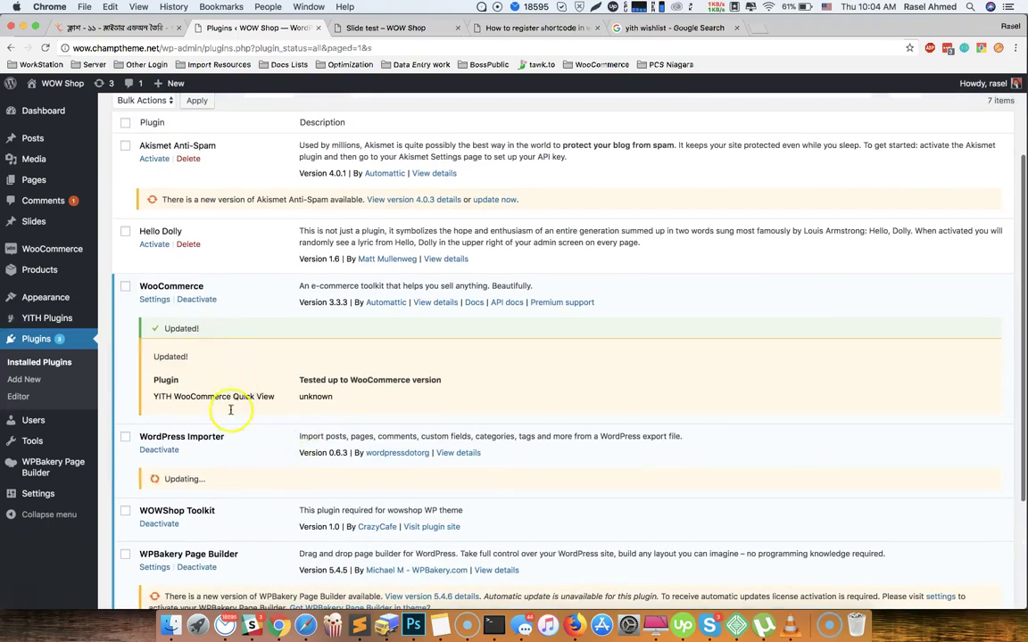
{"action": "scroll", "coordinate": [230, 409], "scroll_direction": "up", "scroll_amount": 2}
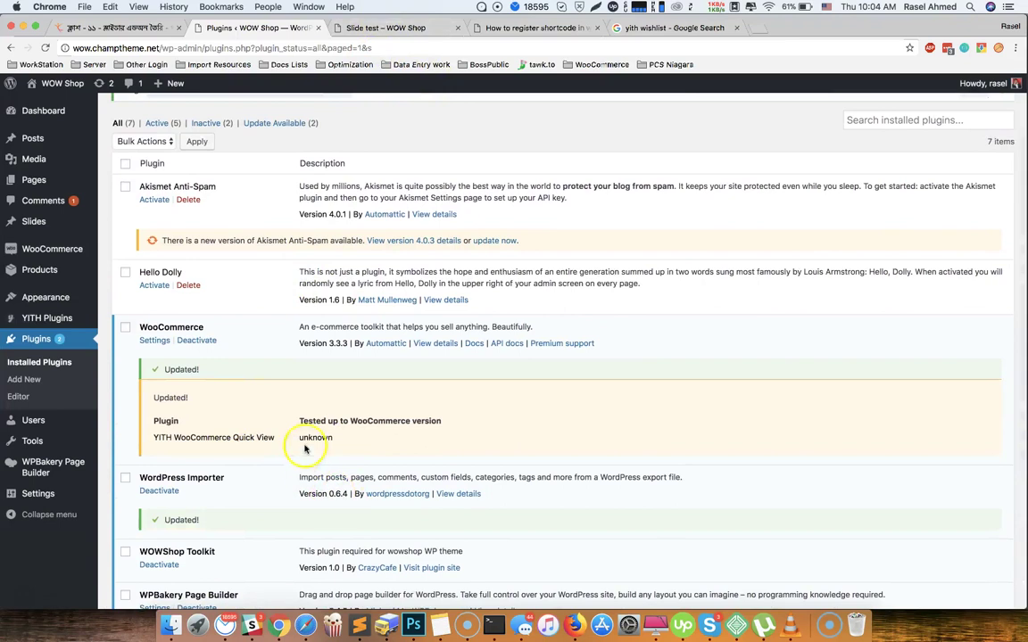
Reload the Slide test page and preview the Flying Ninja, Happy Ninja hoodie and Ninja Silhouette products in Quick View, closing each preview.
{"action": "left_click", "coordinate": [371, 28]}
{"action": "key", "text": "super+r"}
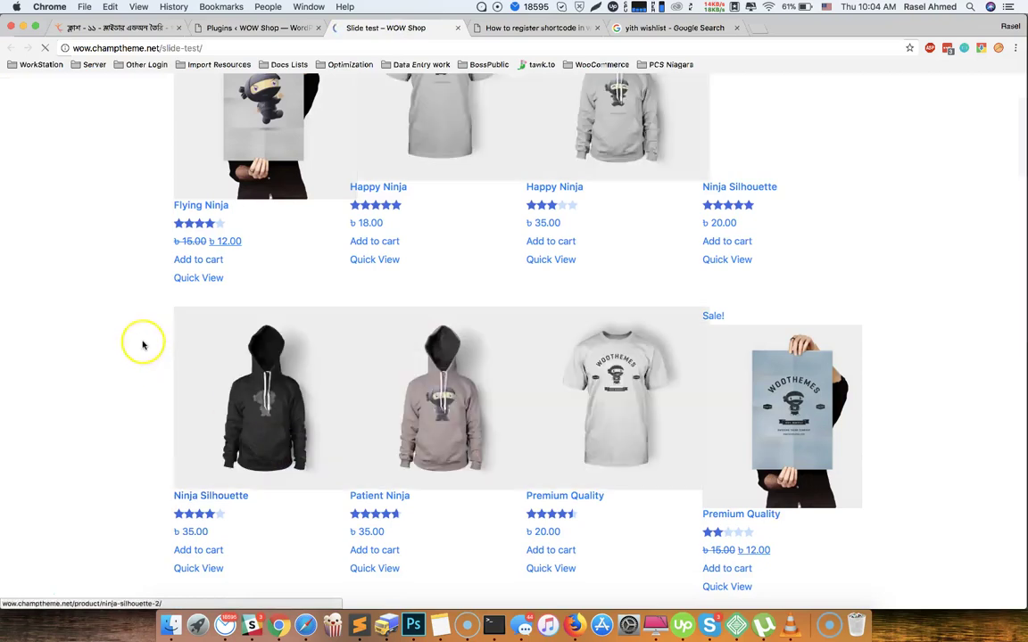
{"action": "scroll", "coordinate": [134, 424], "scroll_direction": "down", "scroll_amount": 3}
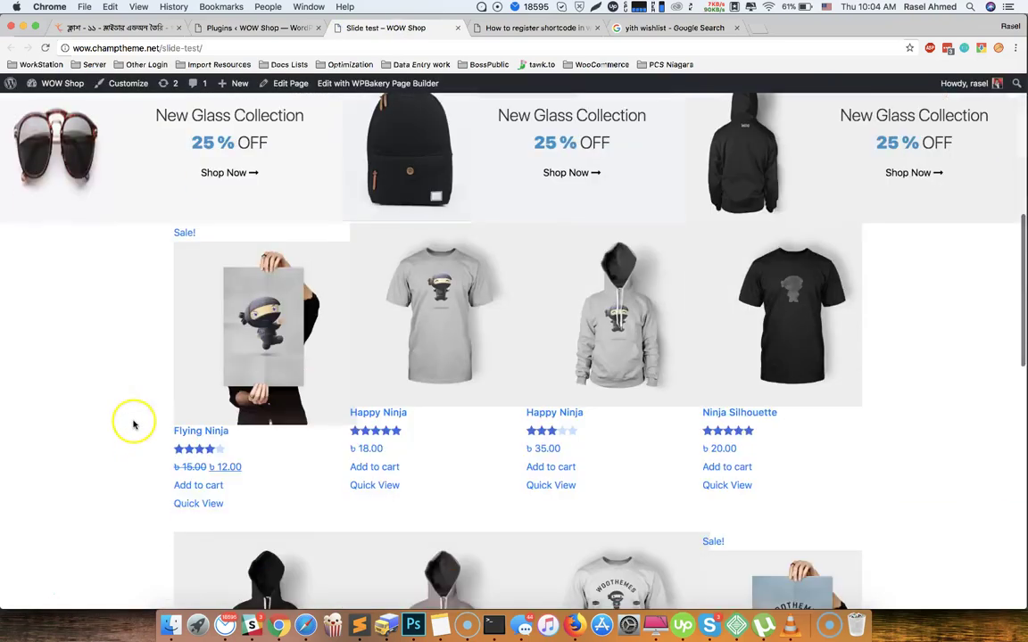
{"action": "left_click", "coordinate": [199, 505]}
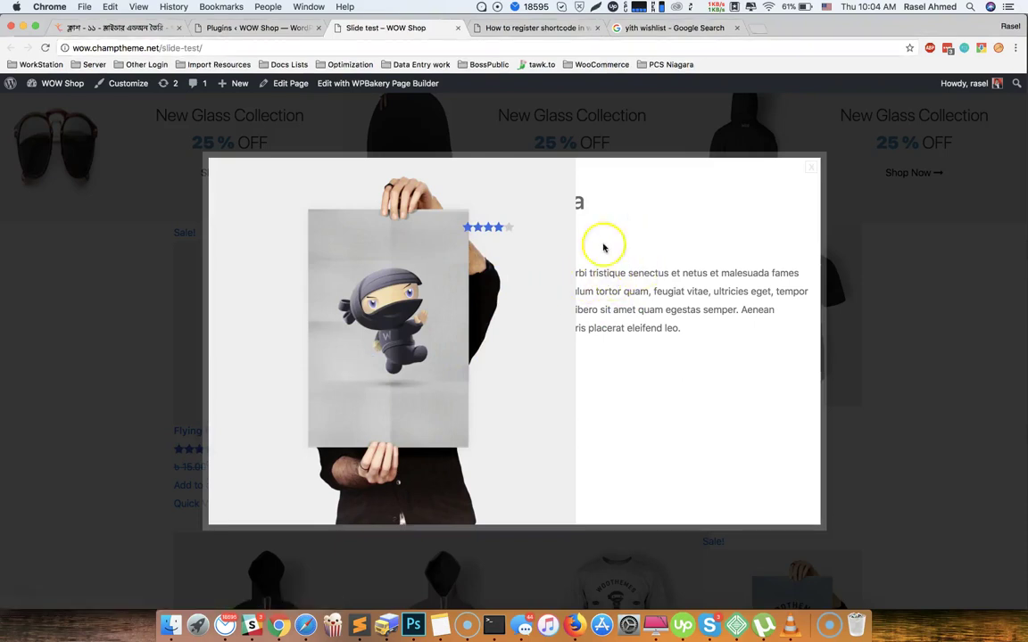
{"action": "left_click", "coordinate": [114, 321]}
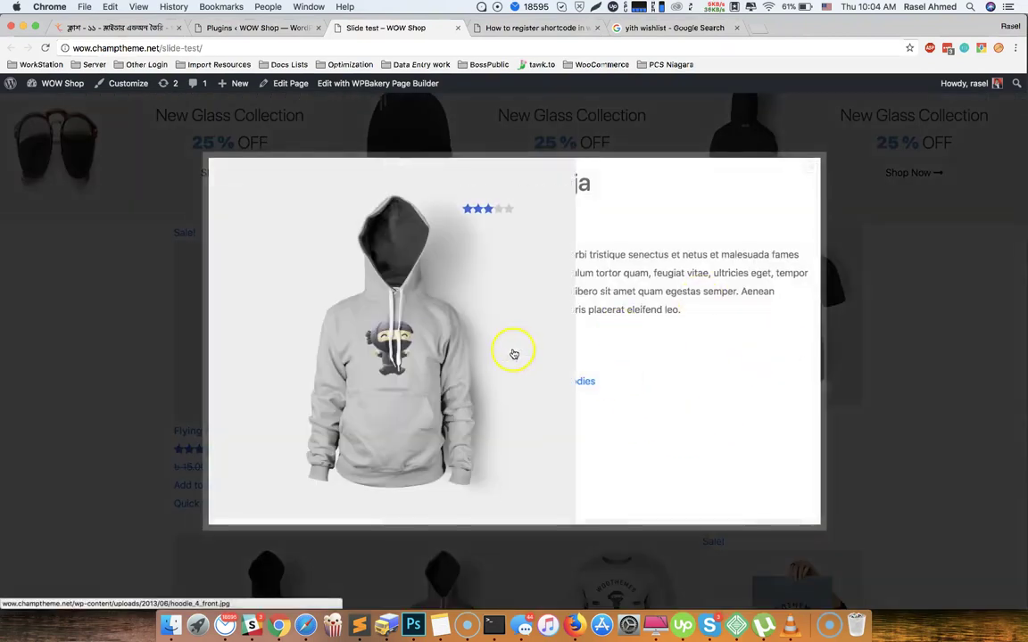
{"action": "left_click", "coordinate": [886, 361]}
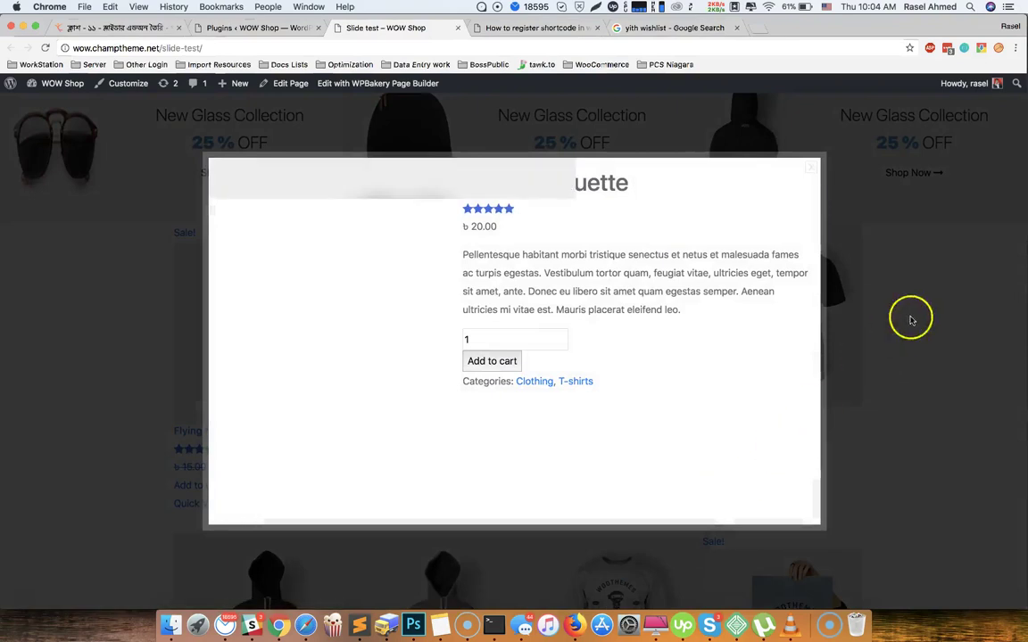
{"action": "left_click", "coordinate": [949, 326]}
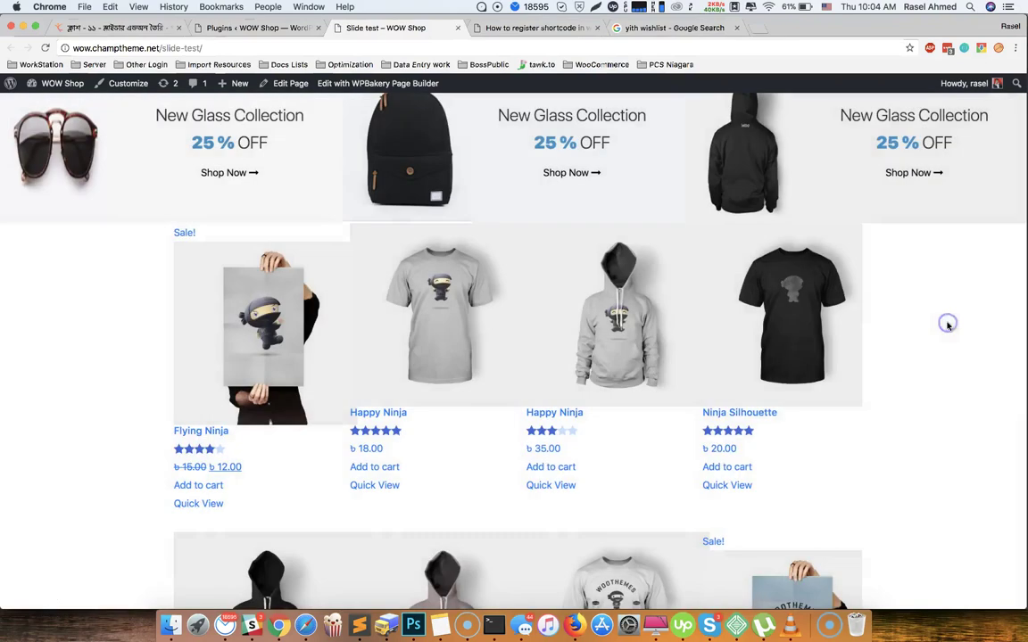
Search the WordPress plugins for "YITH WooCommerce Wishlist", then install and activate that plugin.
{"action": "left_click", "coordinate": [229, 29]}
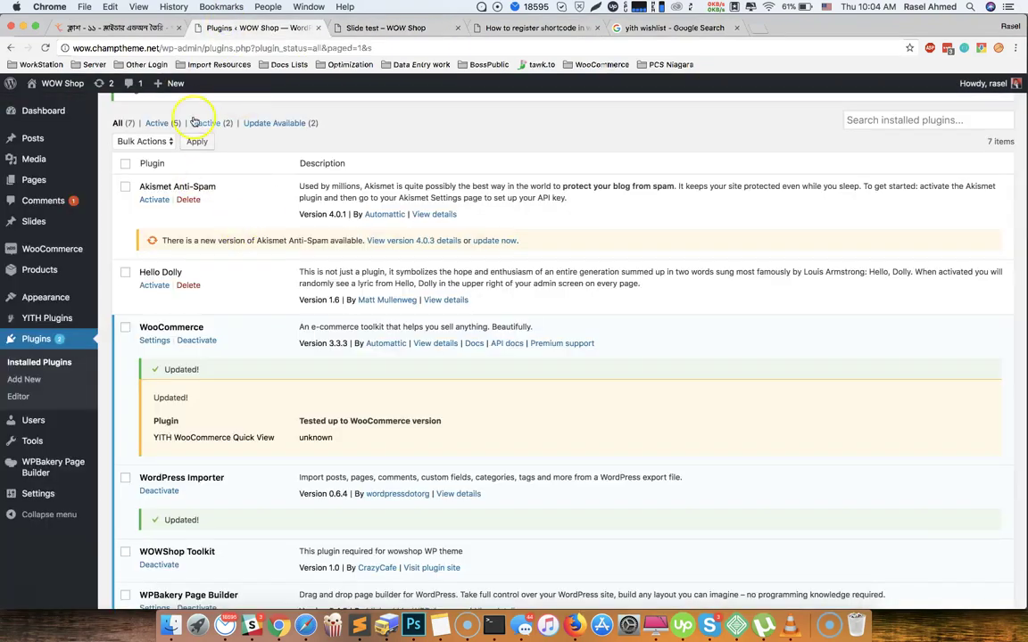
{"action": "left_click", "coordinate": [185, 115]}
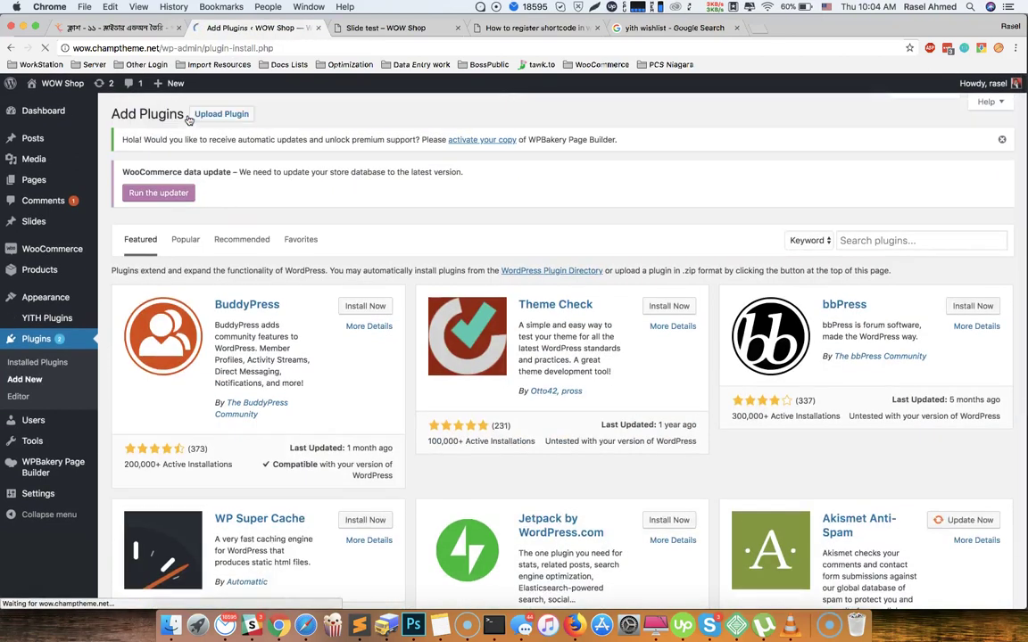
{"action": "left_click", "coordinate": [862, 239]}
{"action": "type", "text": "YITH WooCommerce Wishlist"}
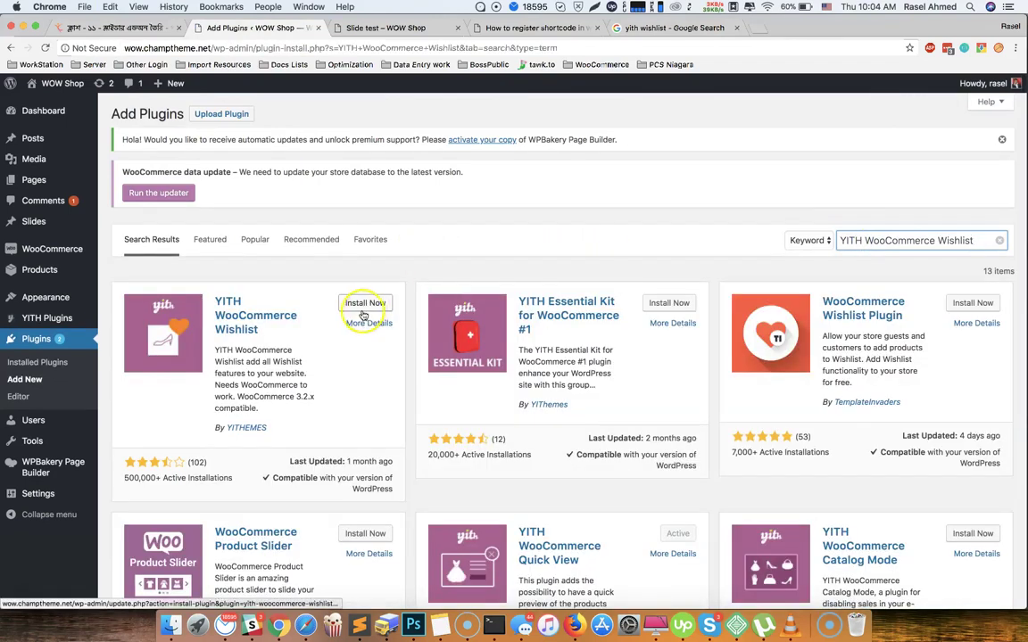
{"action": "left_click", "coordinate": [366, 303]}
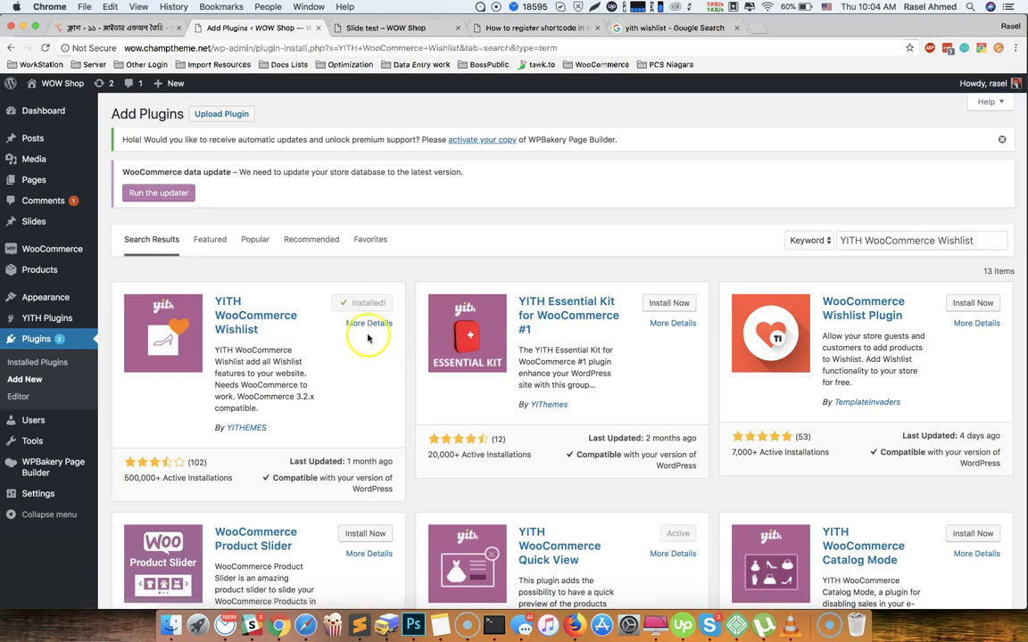
{"action": "left_click", "coordinate": [371, 305]}
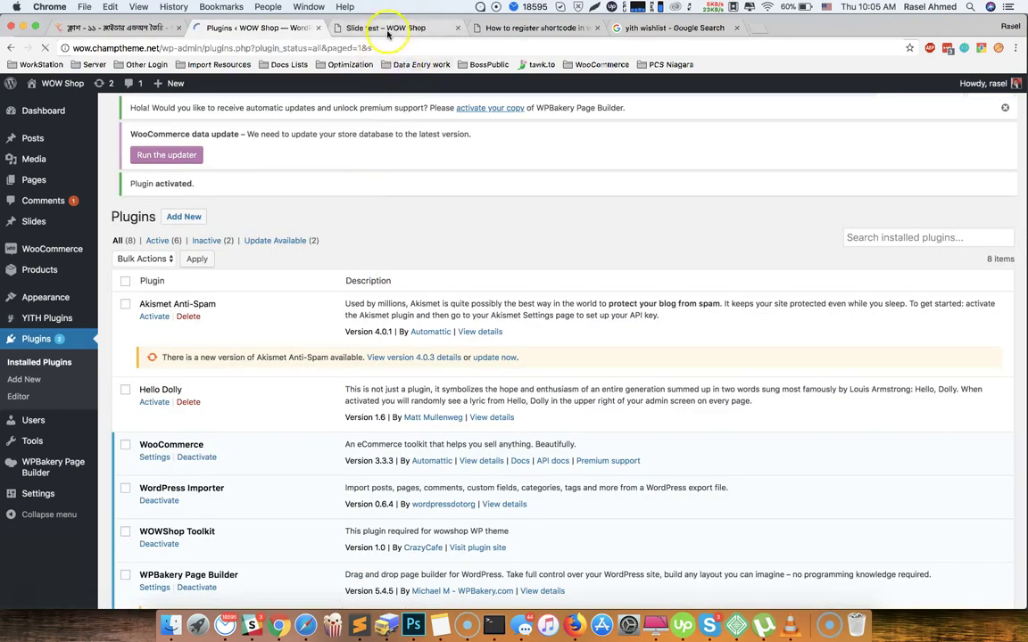
Add Flying Ninja to the wishlist from its product page and review the shop's Wishlist page.
{"action": "left_click", "coordinate": [388, 30]}
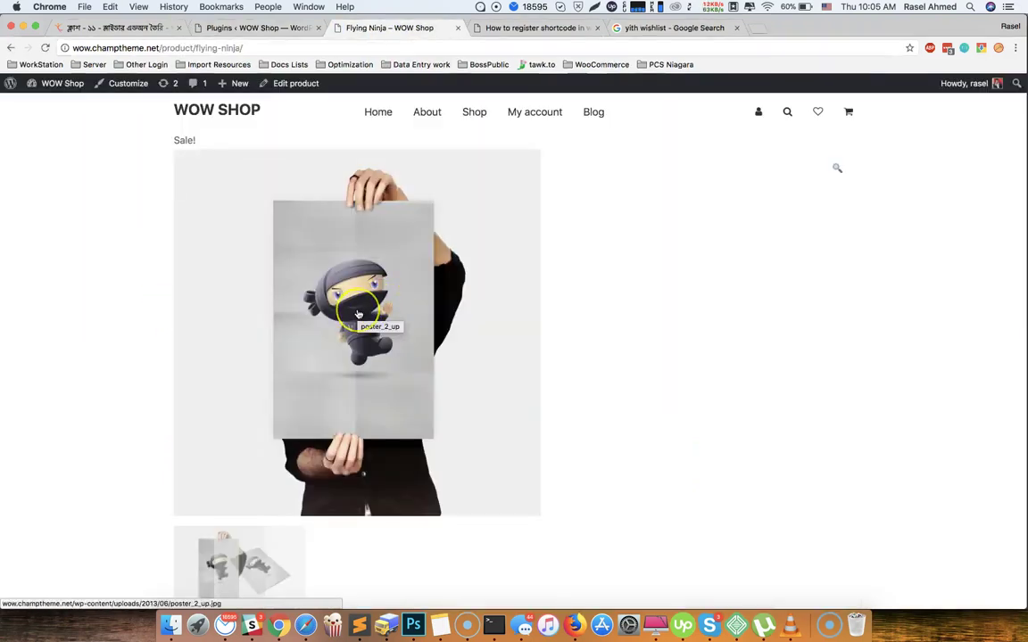
{"action": "scroll", "coordinate": [358, 312], "scroll_direction": "down", "scroll_amount": 5}
{"action": "scroll", "coordinate": [356, 314], "scroll_direction": "down", "scroll_amount": 2}
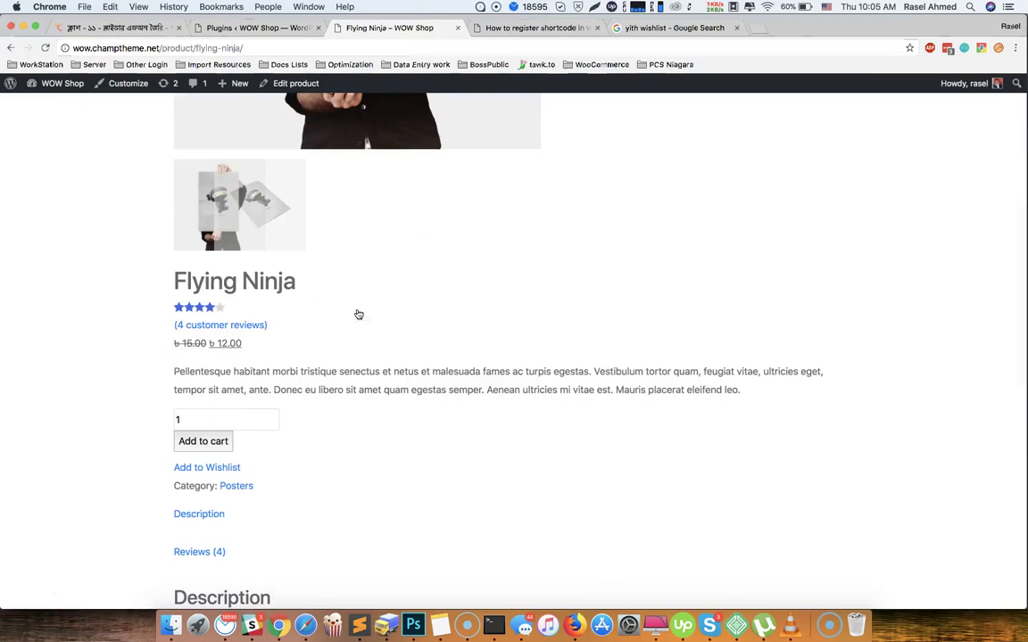
{"action": "left_click", "coordinate": [213, 469]}
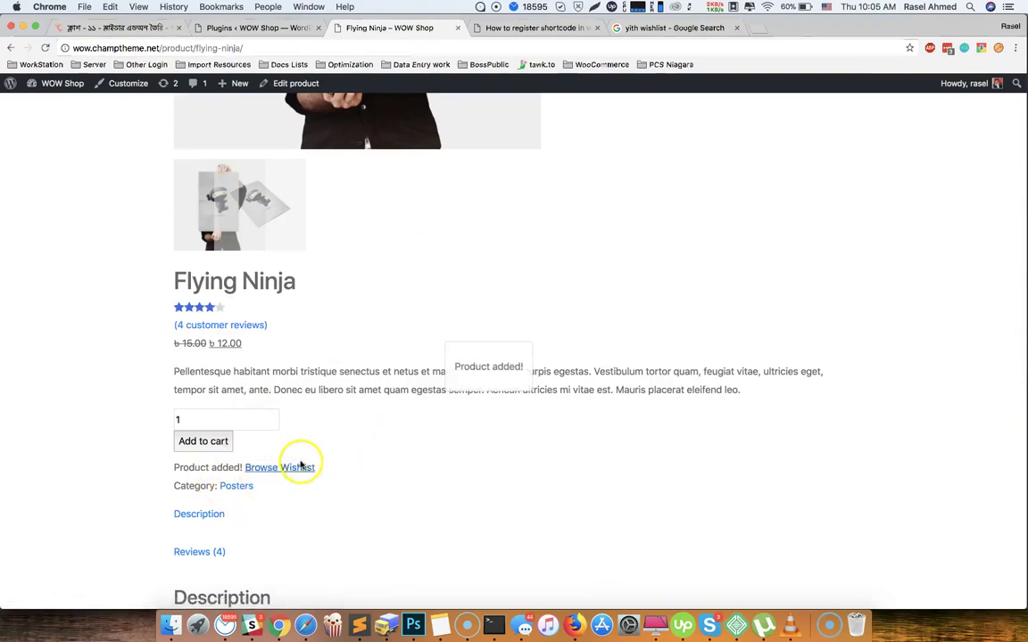
{"action": "left_click", "coordinate": [286, 467]}
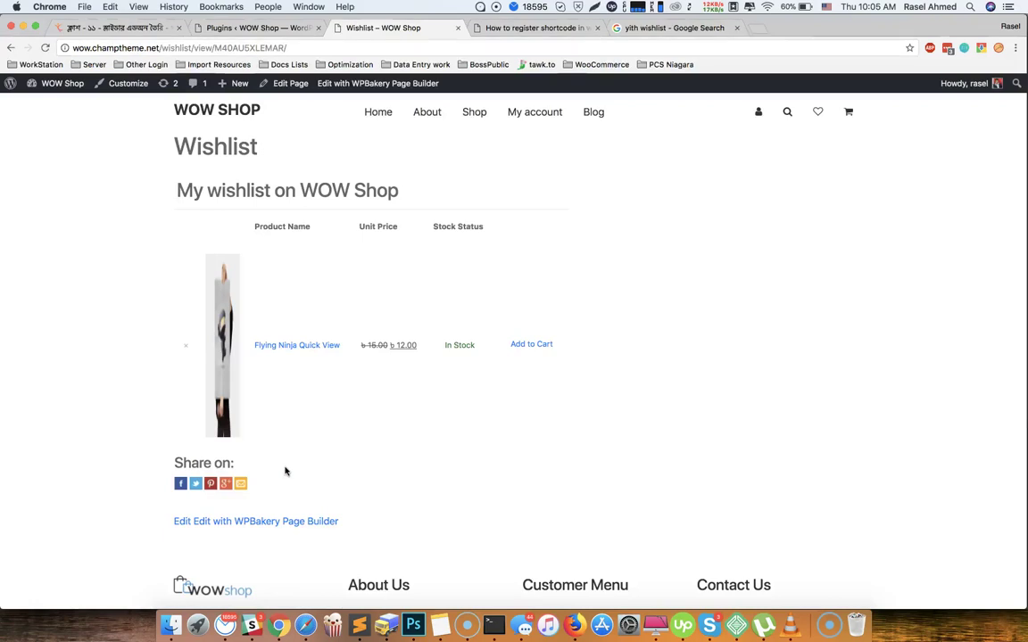
{"action": "scroll", "coordinate": [374, 331], "scroll_direction": "down", "scroll_amount": 5}
{"action": "scroll", "coordinate": [375, 330], "scroll_direction": "up", "scroll_amount": 5}
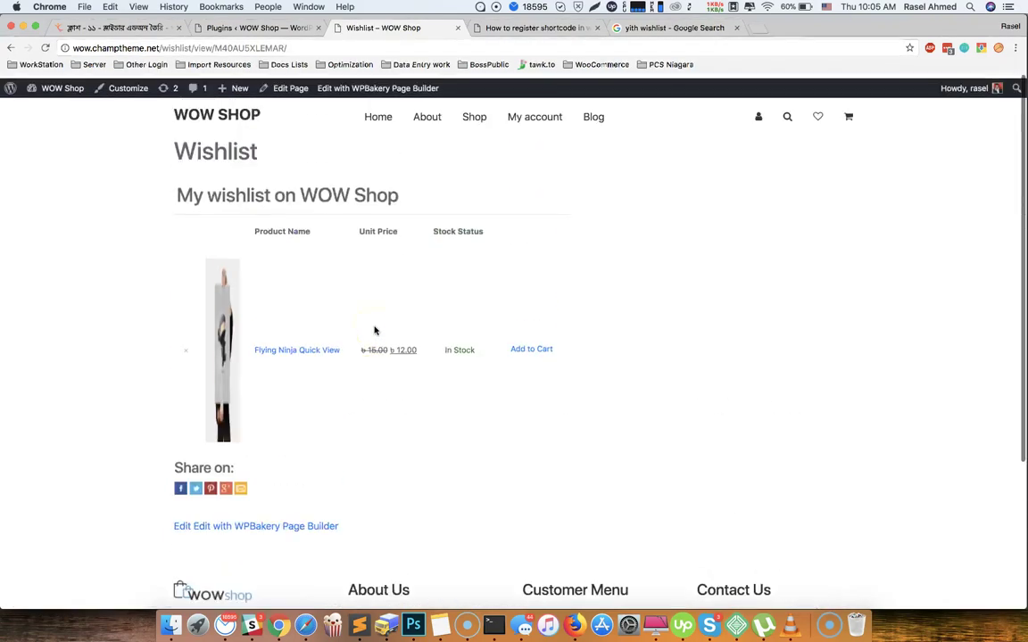
{"action": "scroll", "coordinate": [387, 310], "scroll_direction": "up", "scroll_amount": 1}
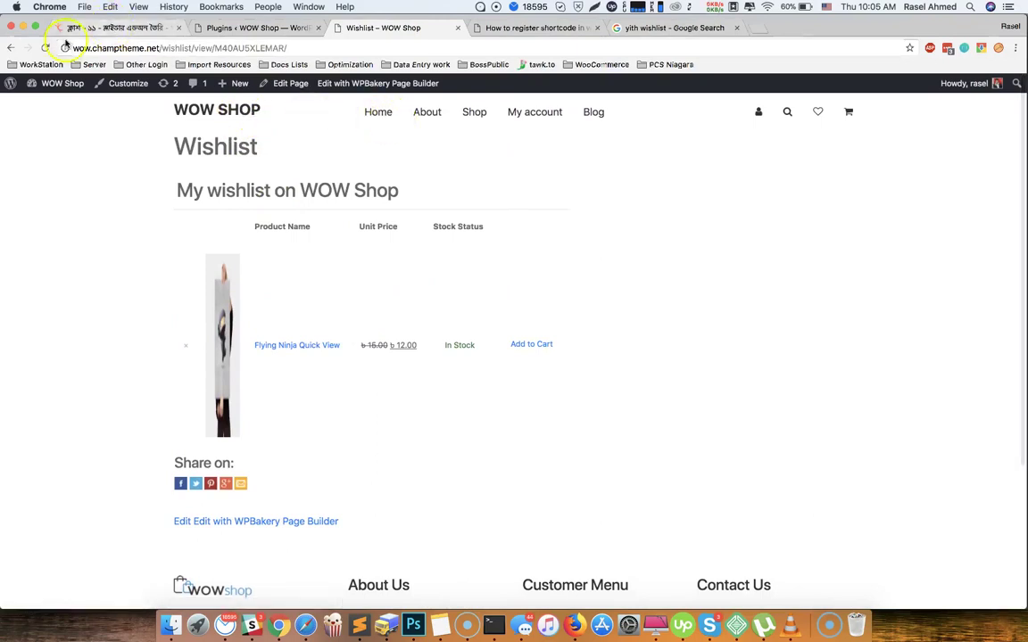
Go back to the Slide test page and check the product grid for wishlist links.
{"action": "left_click", "coordinate": [10, 47]}
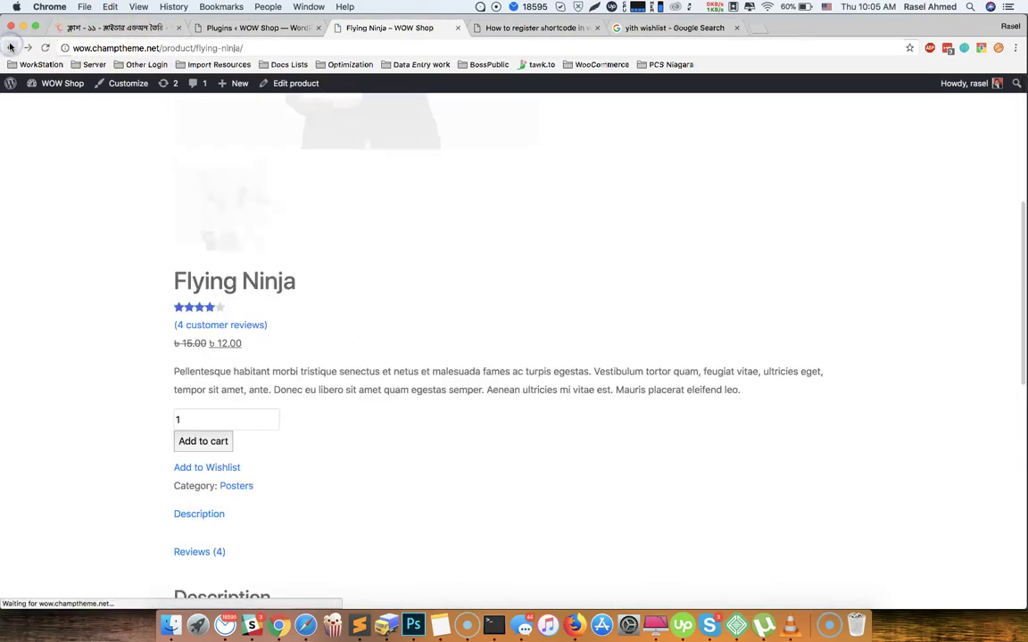
{"action": "left_click", "coordinate": [11, 48]}
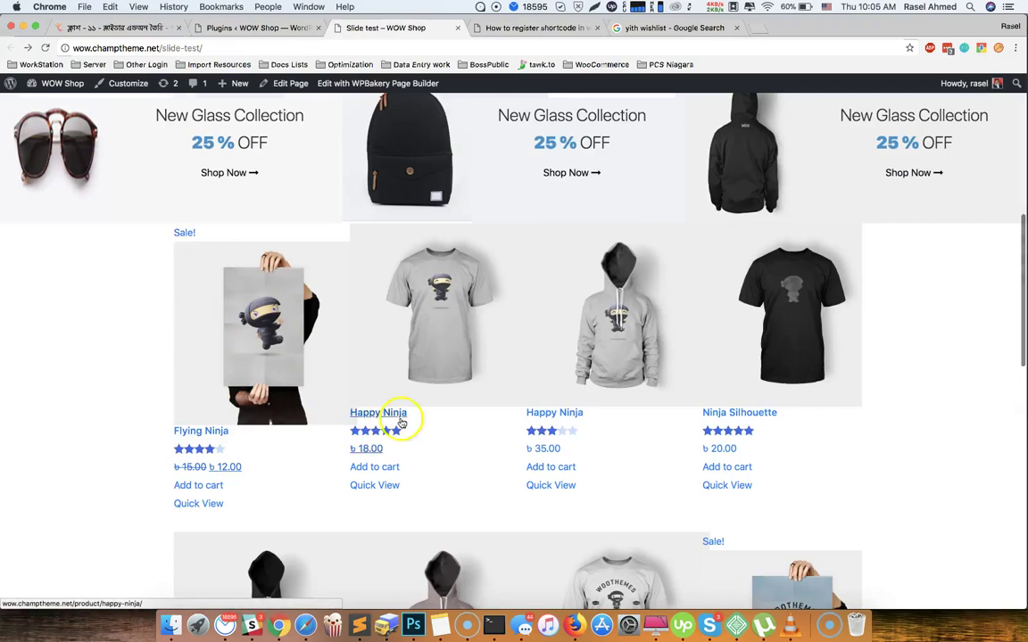
{"action": "scroll", "coordinate": [347, 423], "scroll_direction": "up", "scroll_amount": 3}
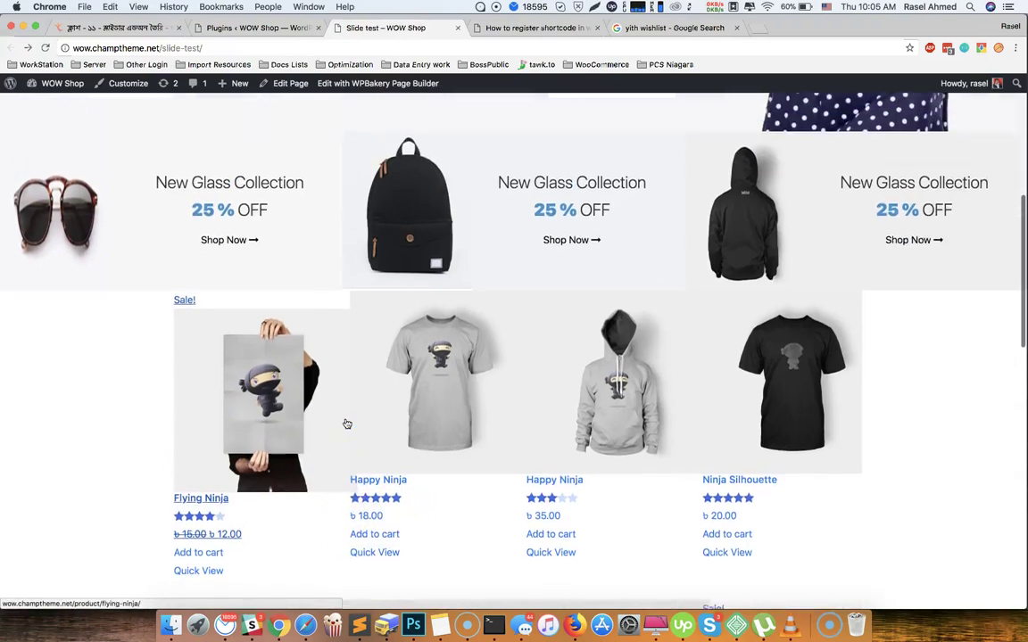
Return to the WordPress Plugins page, dismiss the Wishlist Activated notice and open the YITH Quick View settings.
{"action": "left_click", "coordinate": [241, 30]}
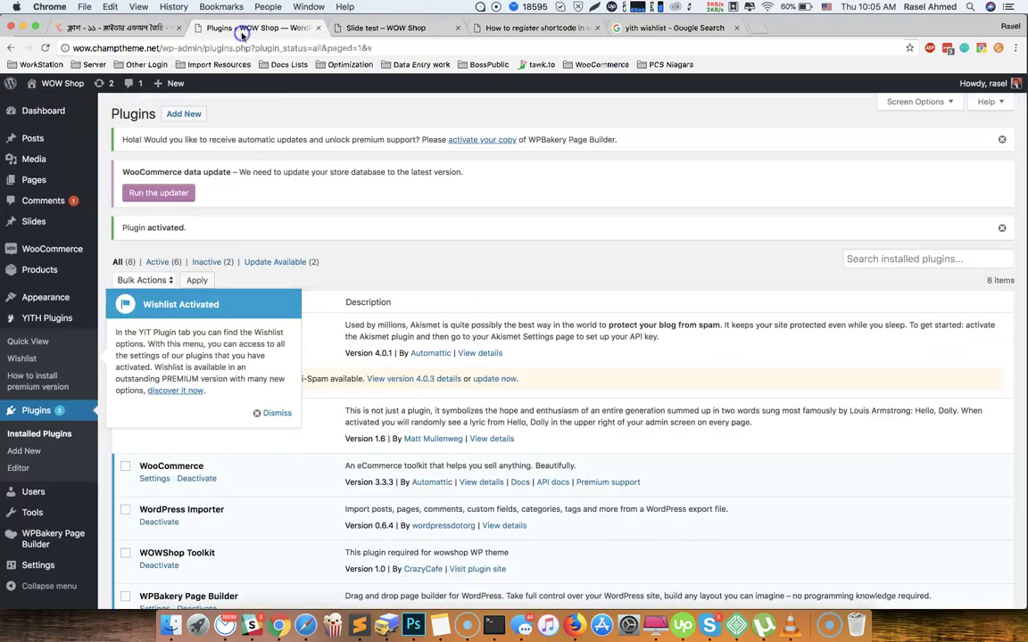
{"action": "left_click", "coordinate": [275, 411]}
{"action": "mouse_move", "coordinate": [66, 323]}
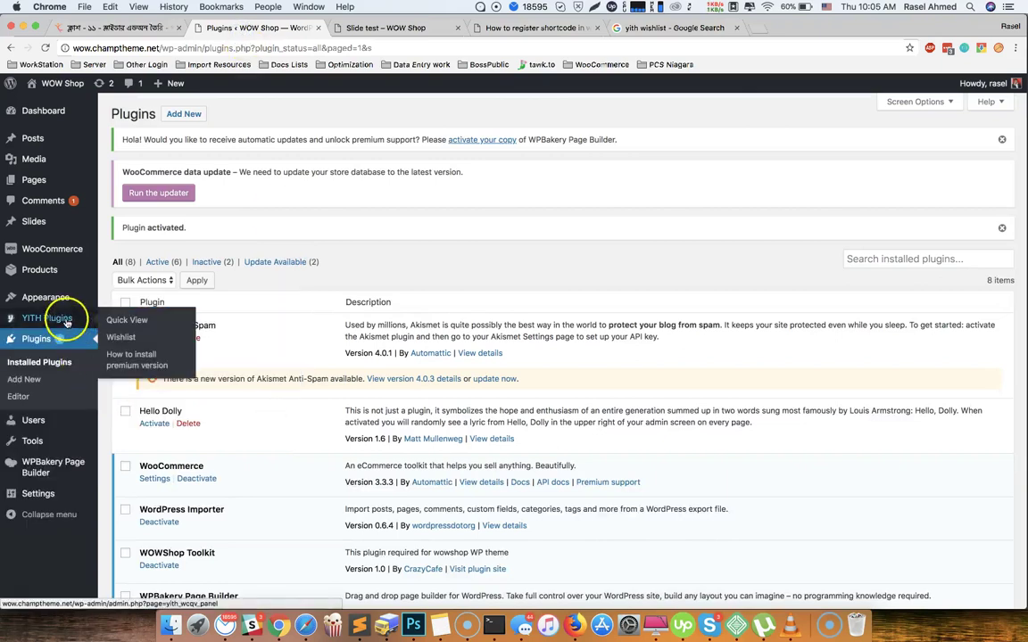
{"action": "left_click", "coordinate": [134, 321]}
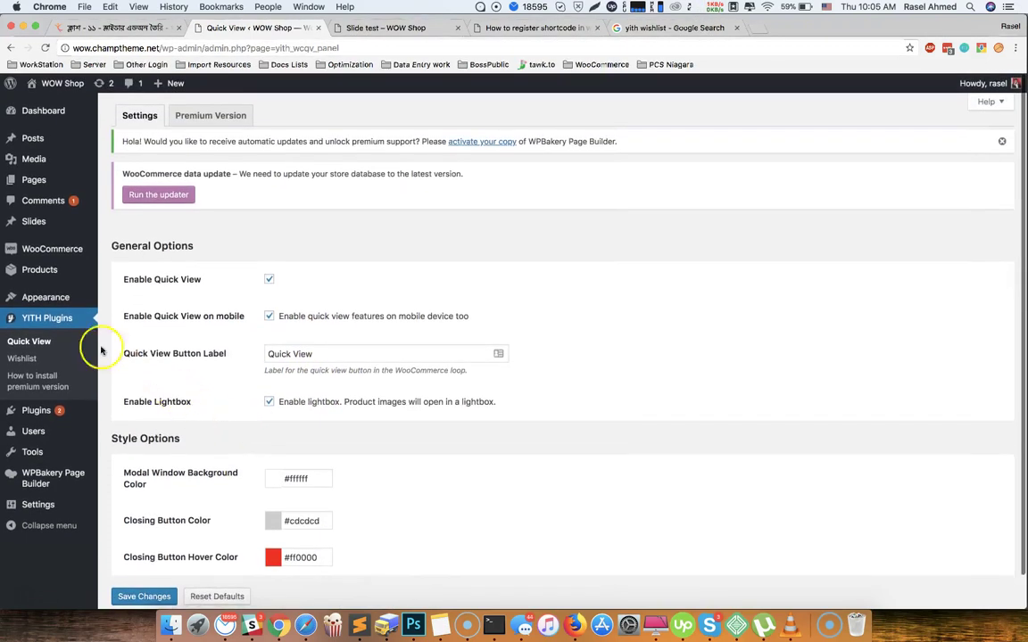
Open the YITH Wishlist settings and review the general, social sharing and integration options.
{"action": "left_click", "coordinate": [20, 358]}
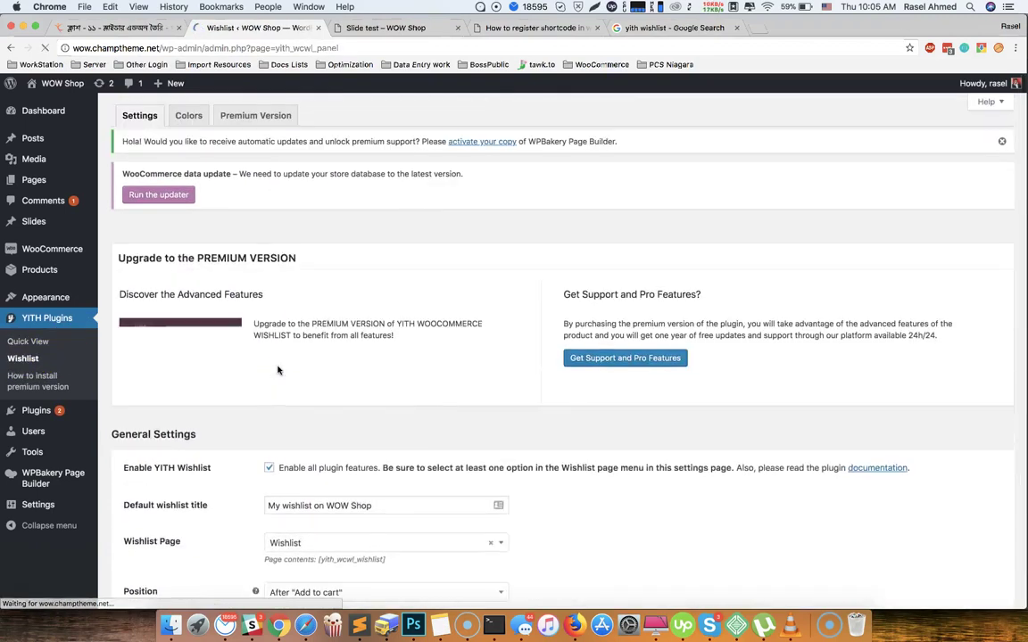
{"action": "scroll", "coordinate": [277, 371], "scroll_direction": "down", "scroll_amount": 3}
{"action": "left_click", "coordinate": [315, 392]}
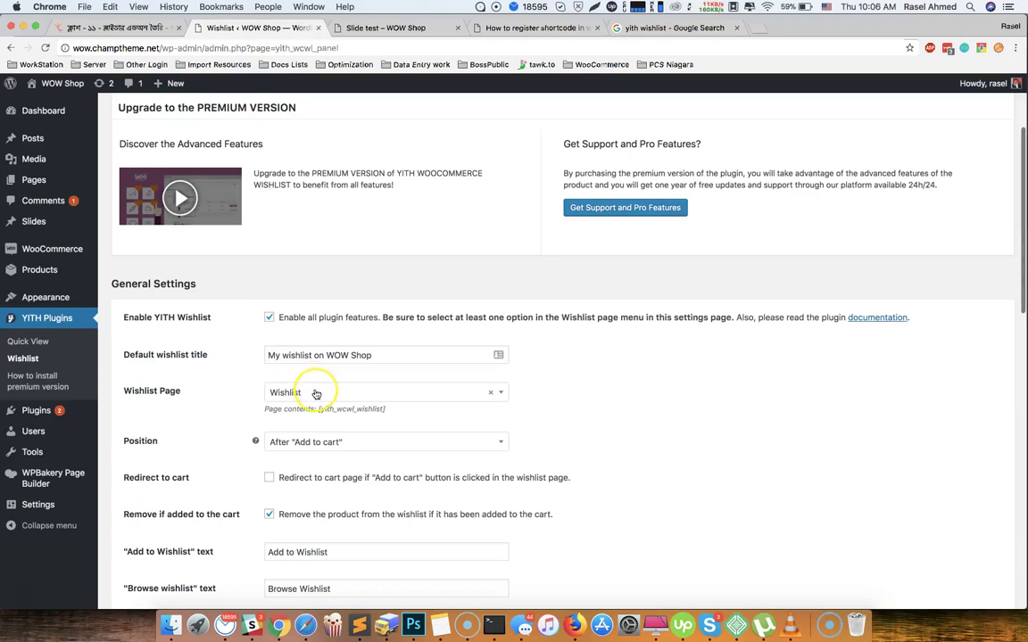
{"action": "scroll", "coordinate": [316, 393], "scroll_direction": "down", "scroll_amount": 3}
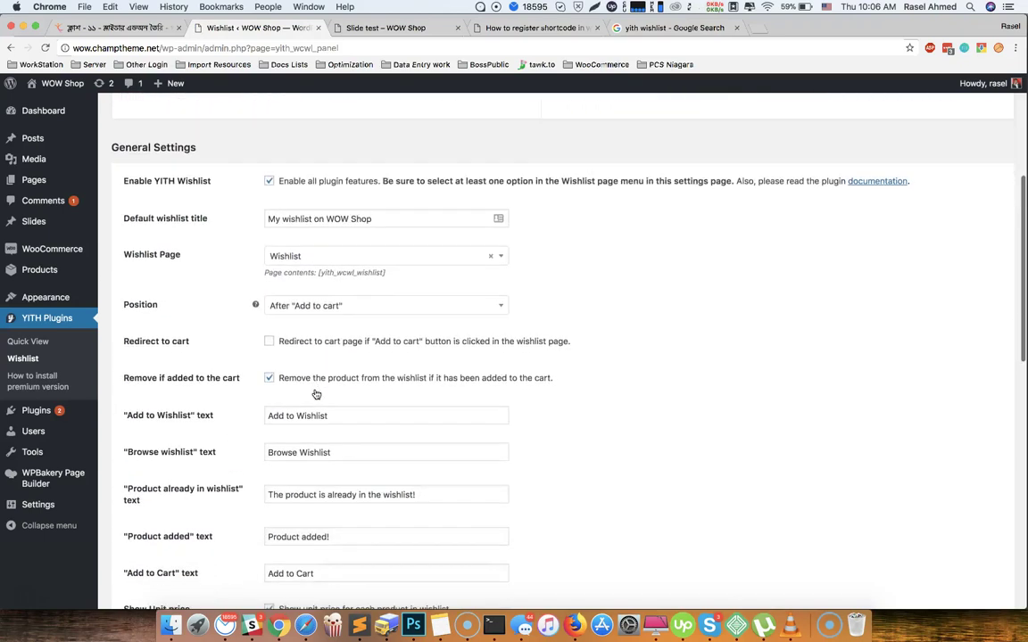
{"action": "scroll", "coordinate": [316, 393], "scroll_direction": "down", "scroll_amount": 4}
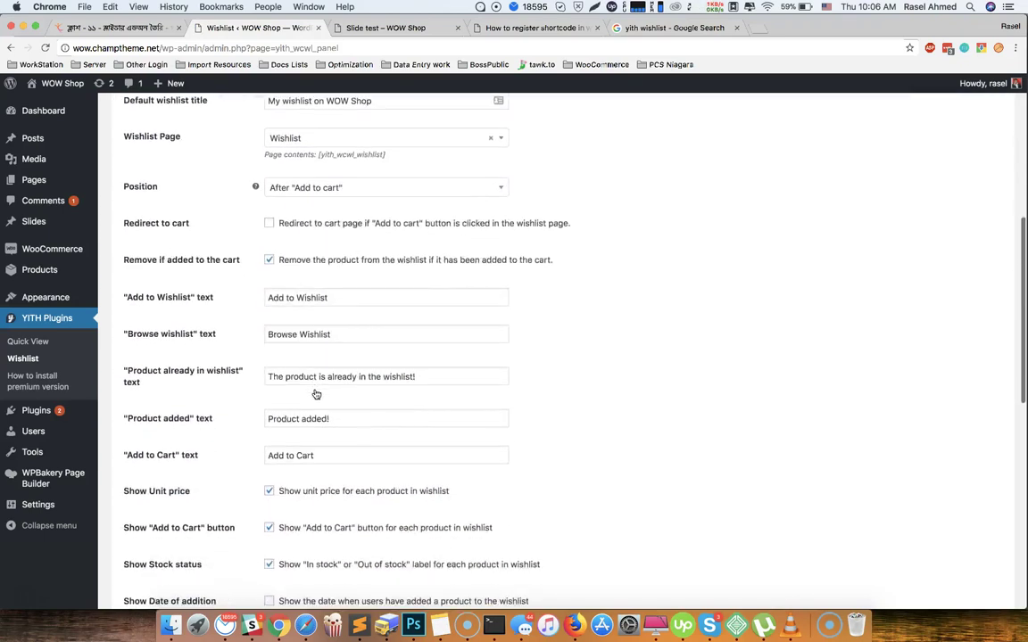
{"action": "scroll", "coordinate": [316, 393], "scroll_direction": "down", "scroll_amount": 3}
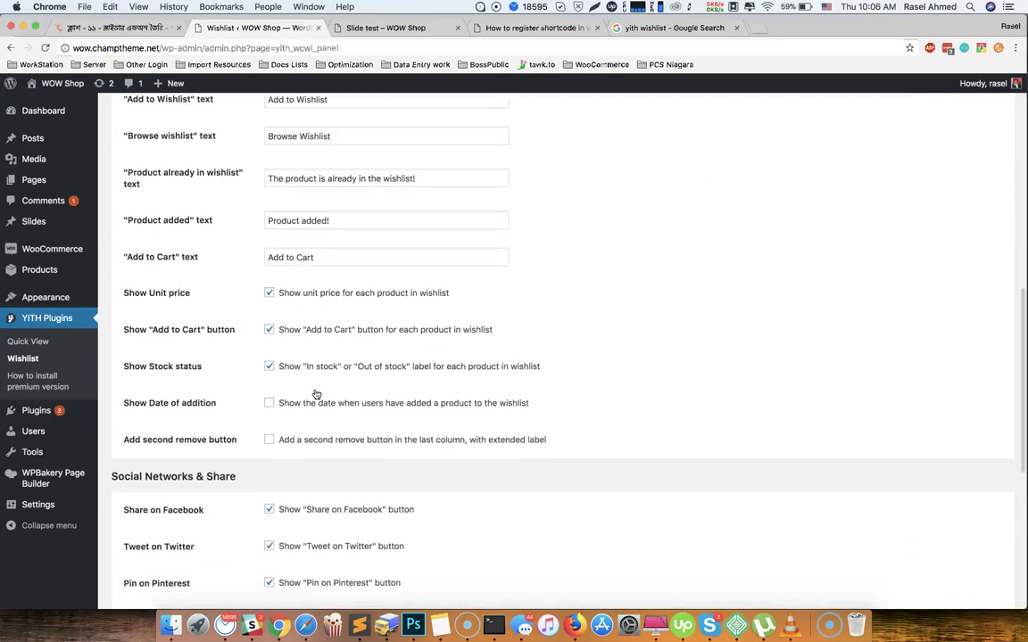
{"action": "scroll", "coordinate": [315, 393], "scroll_direction": "down", "scroll_amount": 5}
{"action": "scroll", "coordinate": [316, 394], "scroll_direction": "down", "scroll_amount": 2}
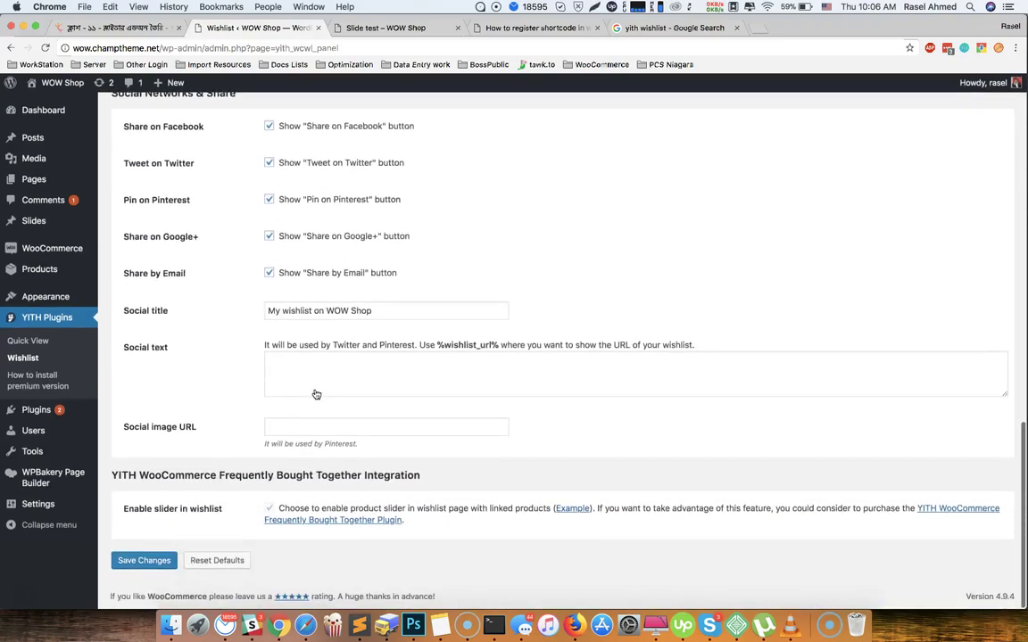
{"action": "scroll", "coordinate": [316, 394], "scroll_direction": "up", "scroll_amount": 5}
{"action": "scroll", "coordinate": [316, 393], "scroll_direction": "up", "scroll_amount": 8}
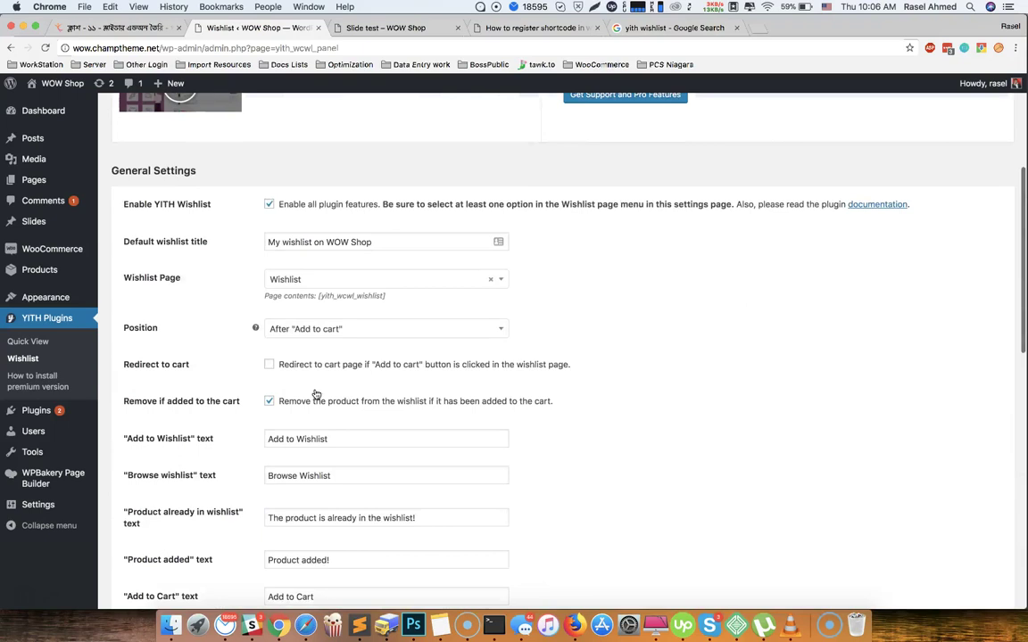
Compare the Slide test product grid with the product hover icons in the WowShop homepage design in Photoshop, then return to Chrome.
{"action": "left_click", "coordinate": [381, 28]}
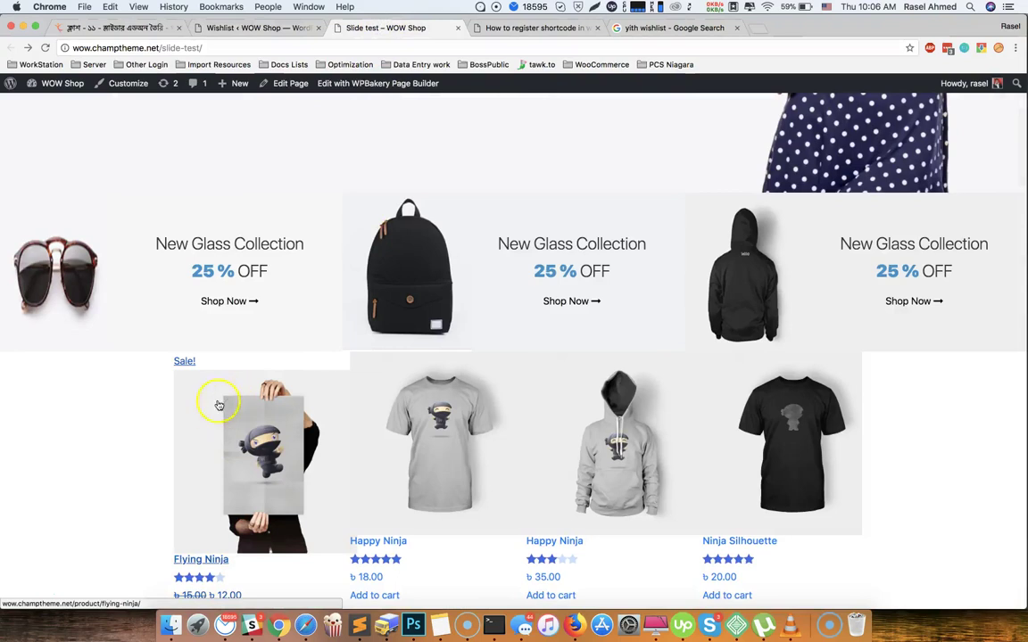
{"action": "scroll", "coordinate": [261, 444], "scroll_direction": "down", "scroll_amount": 3}
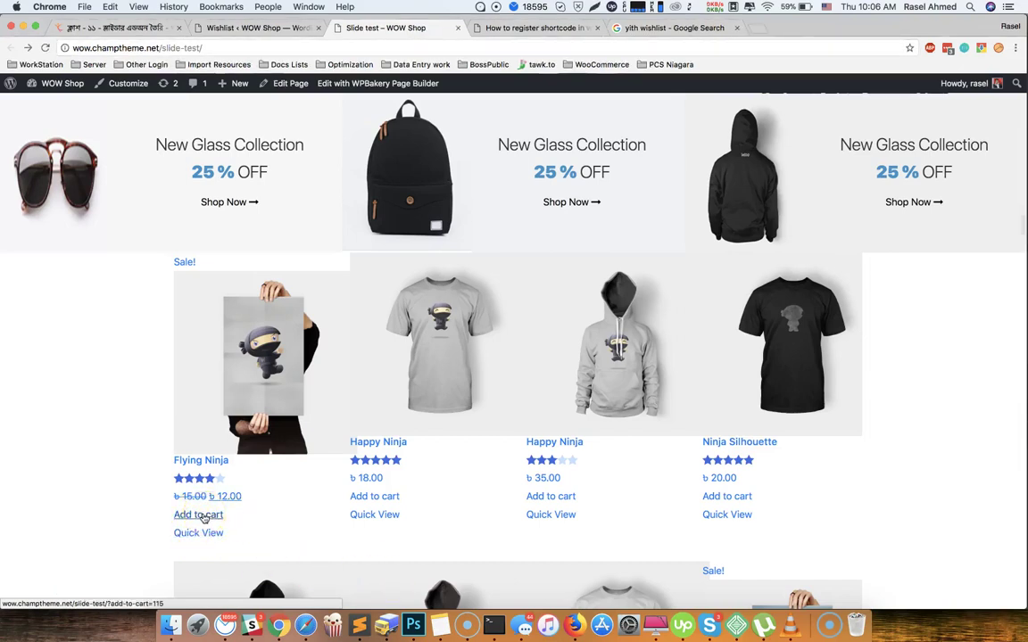
{"action": "left_click", "coordinate": [289, 396]}
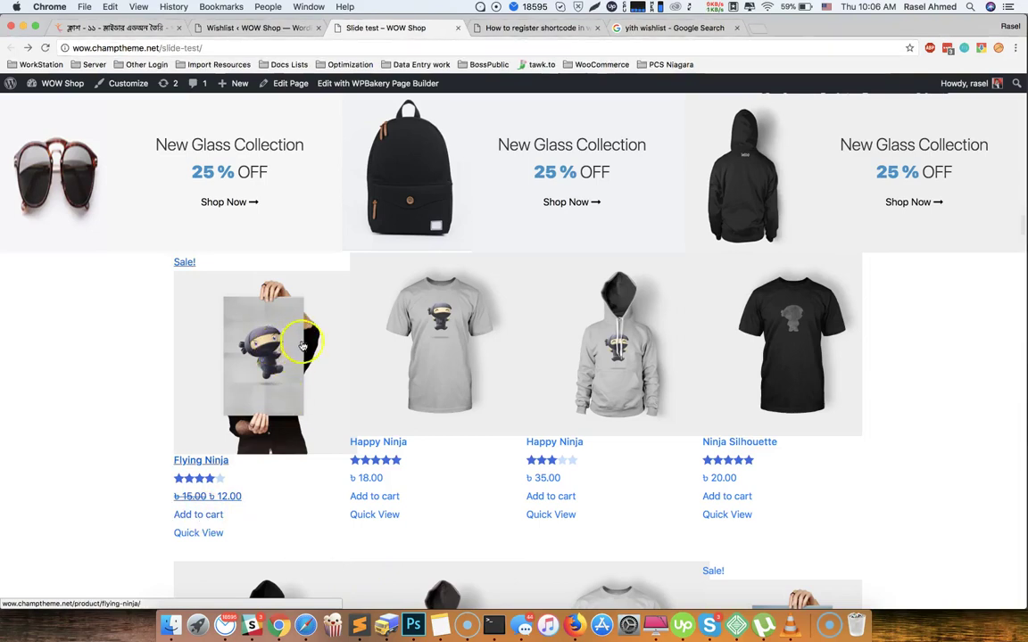
{"action": "left_click", "coordinate": [404, 625]}
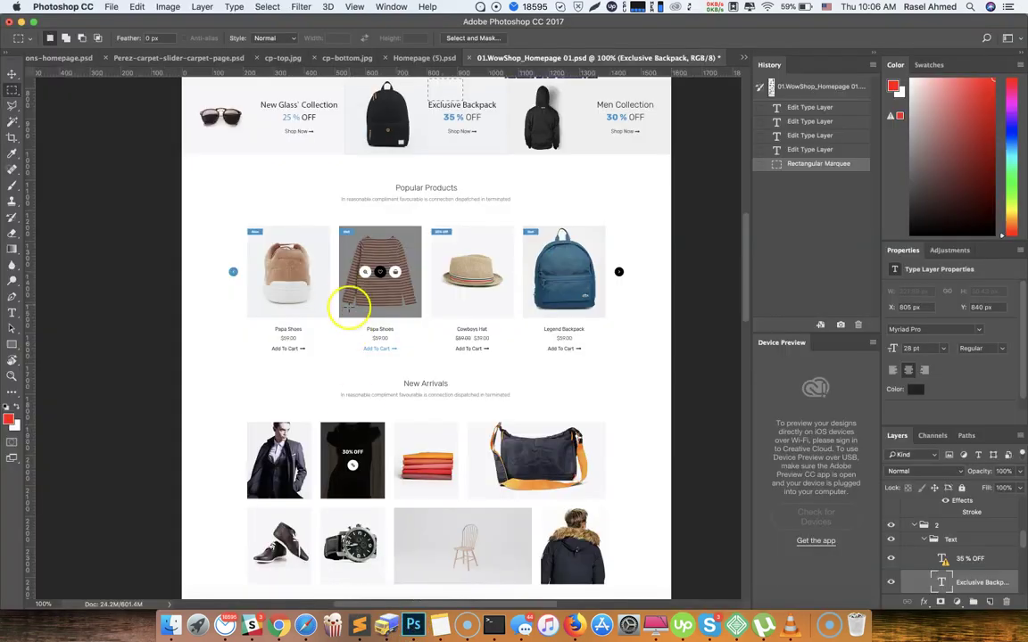
{"action": "key", "text": "super+plus"}
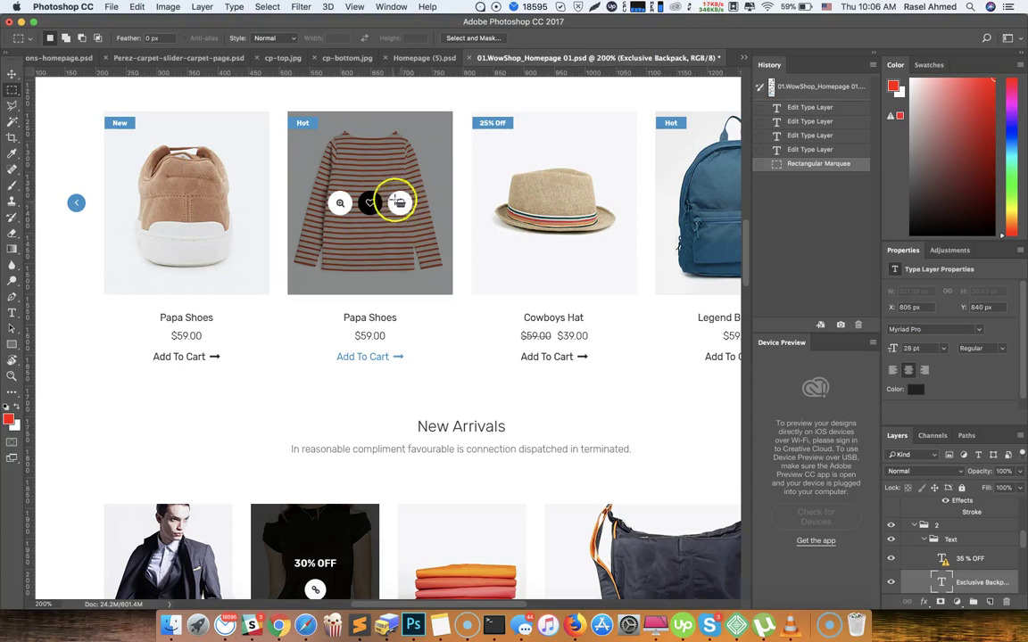
{"action": "key", "text": "super+Tab"}
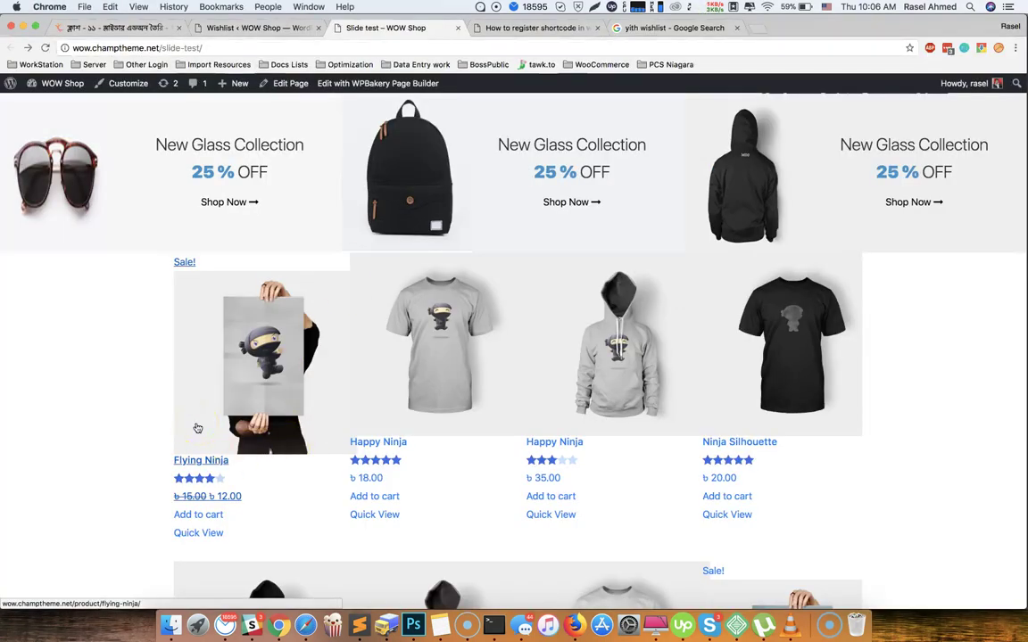
Search Google in a new tab for "woocommerce add custom text after image".
{"action": "left_click", "coordinate": [761, 32]}
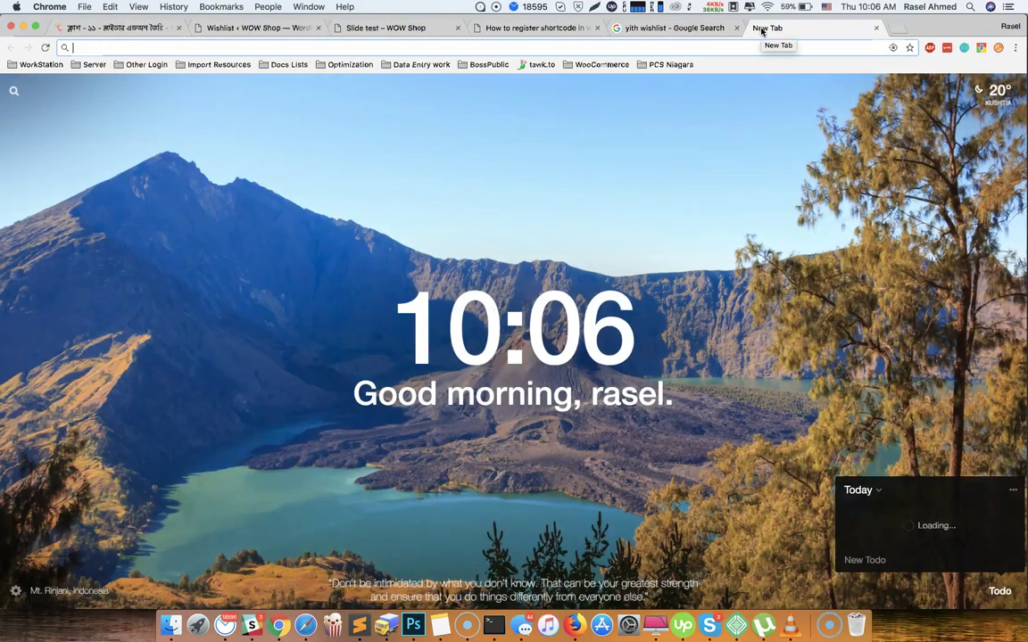
{"action": "type", "text": "woocommerce add"}
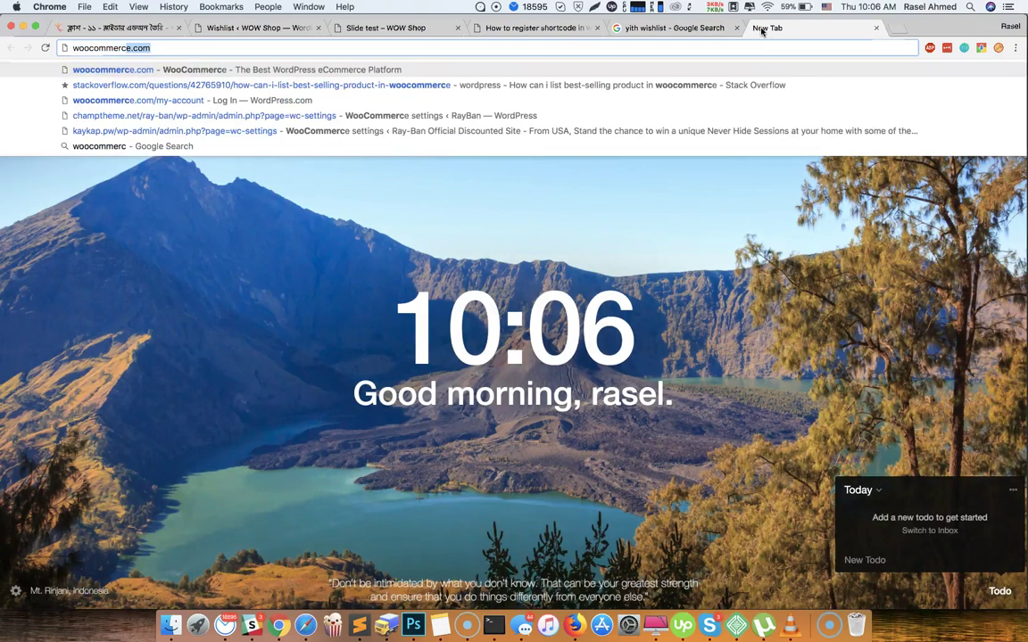
{"action": "type", "text": " custom text"}
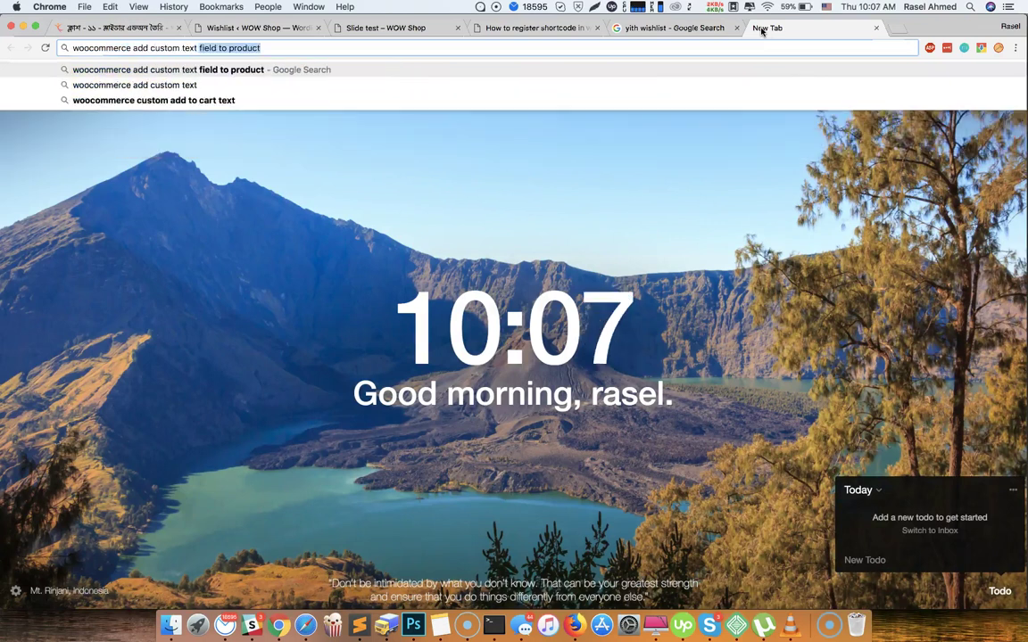
{"action": "type", "text": " af"}
{"action": "type", "text": "ima"}
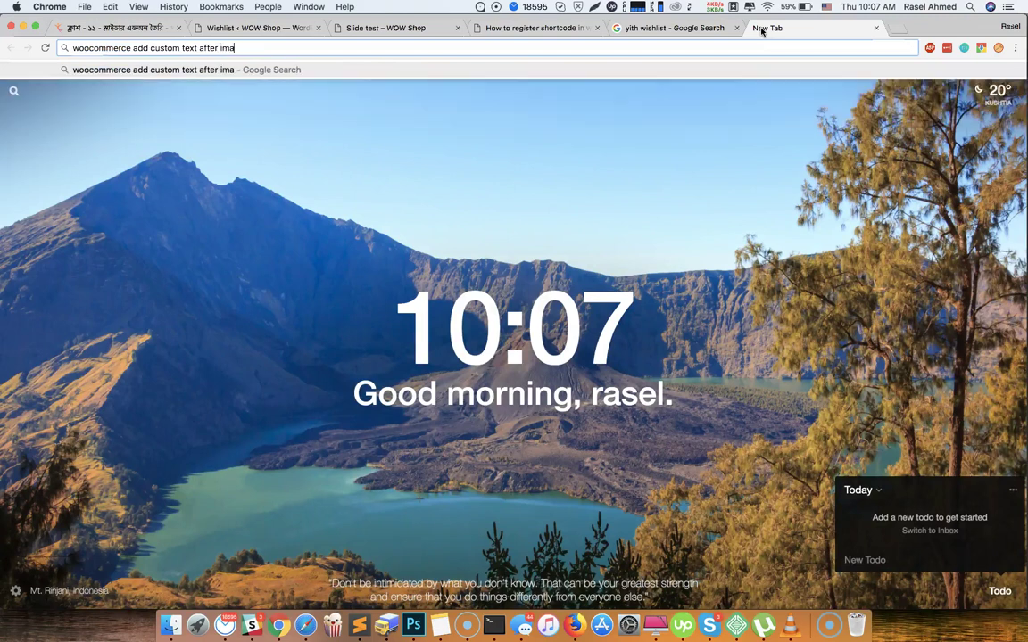
{"action": "type", "text": "ge"}
{"action": "key", "text": "Return"}
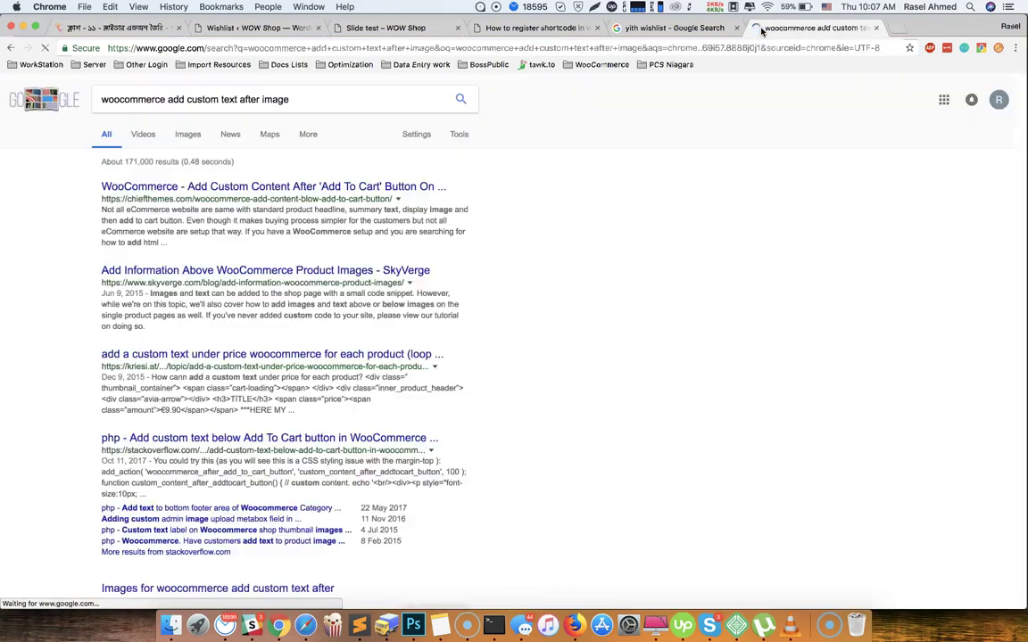
Open the ChiefThemes article on adding custom content after the Add To Cart button and examine its woocommerce_after_add_to_cart_button snippet.
{"action": "right_click", "coordinate": [322, 186]}
{"action": "left_click", "coordinate": [348, 192]}
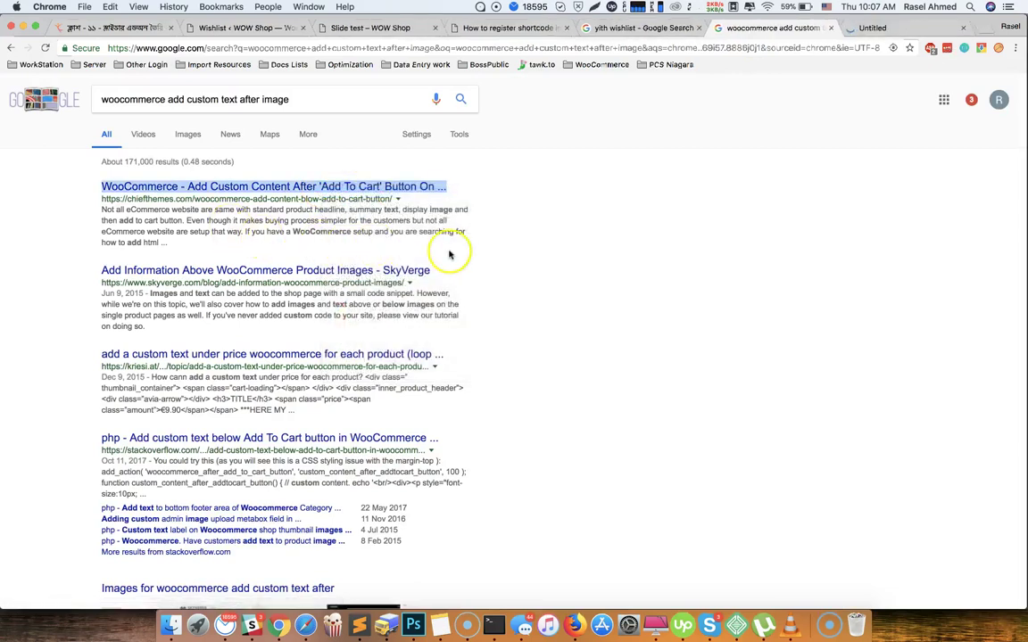
{"action": "left_click", "coordinate": [883, 28]}
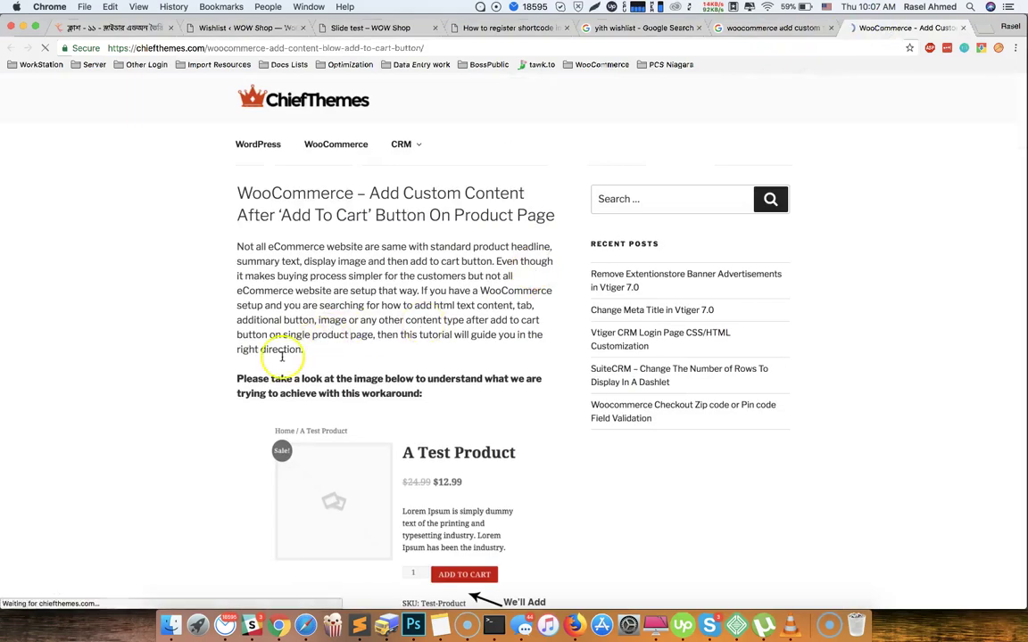
{"action": "scroll", "coordinate": [257, 372], "scroll_direction": "down", "scroll_amount": 3}
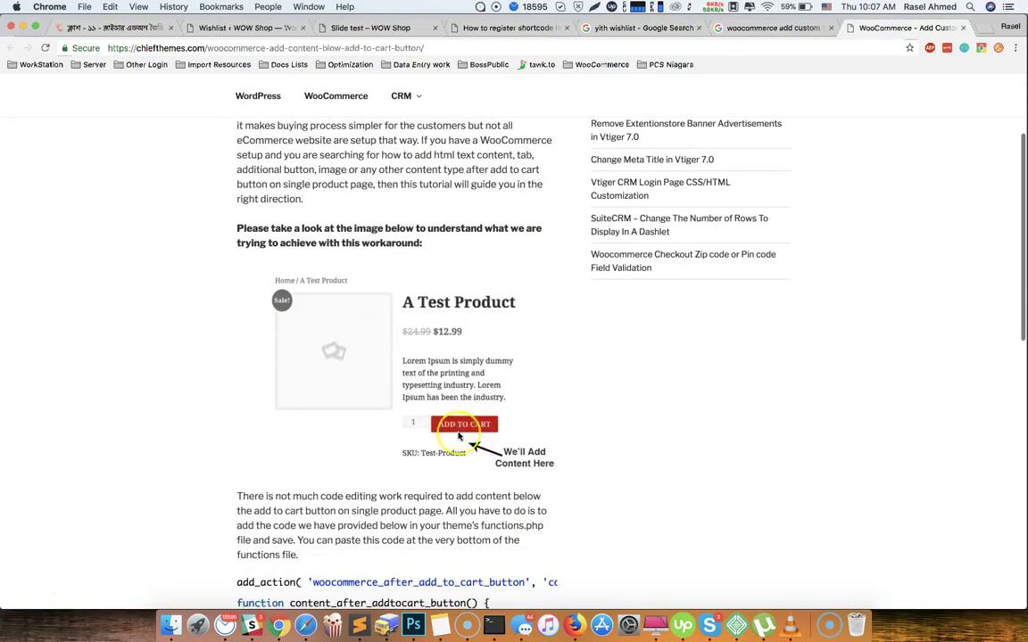
{"action": "scroll", "coordinate": [410, 459], "scroll_direction": "down", "scroll_amount": 2}
{"action": "scroll", "coordinate": [410, 458], "scroll_direction": "down", "scroll_amount": 4}
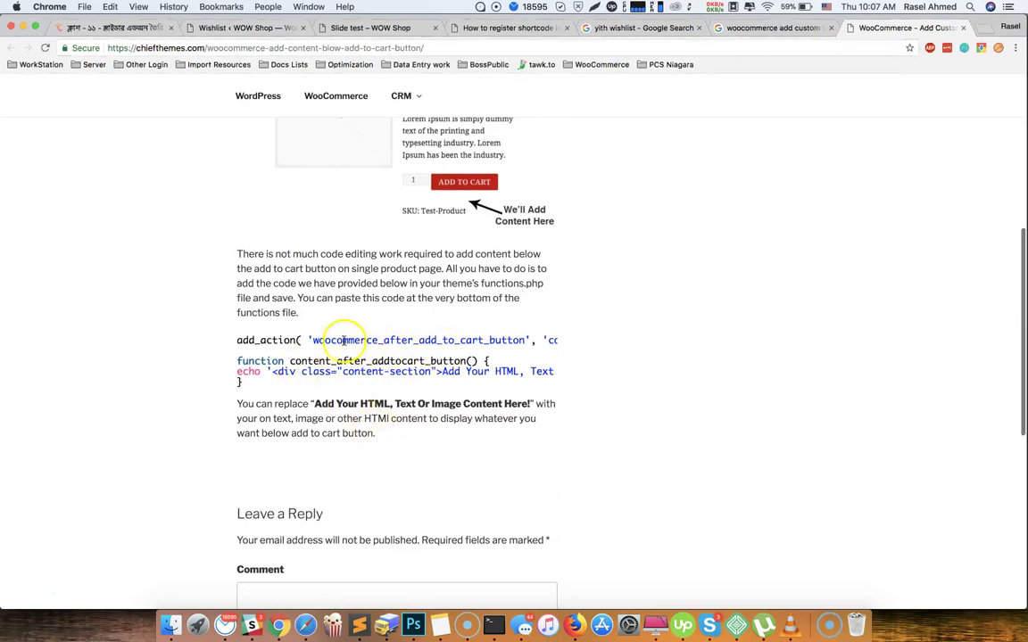
{"action": "left_click_drag", "start_coordinate": [311, 340], "coordinate": [400, 343]}
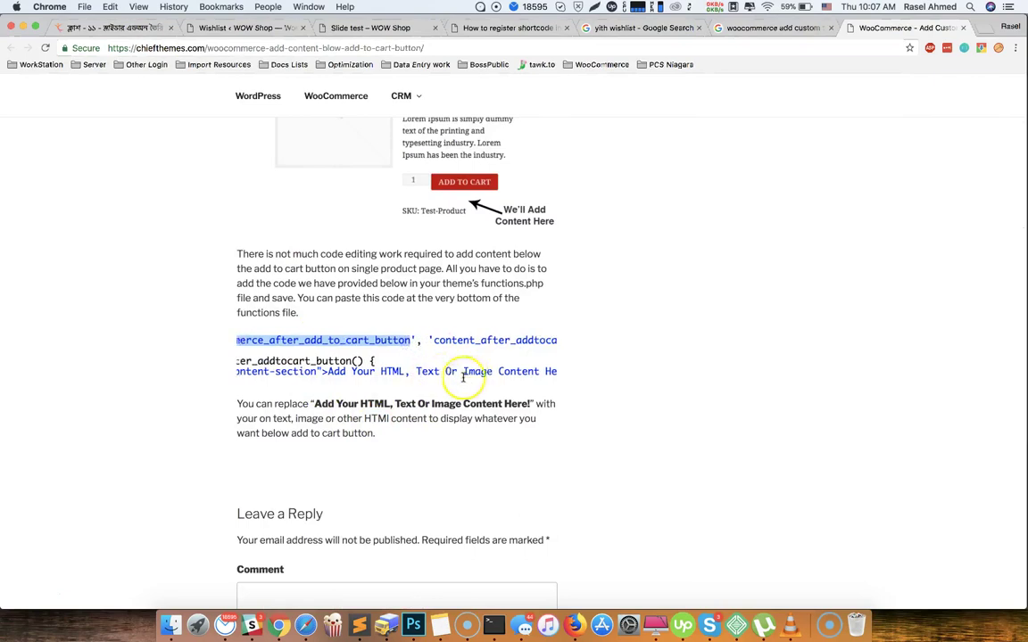
{"action": "scroll", "coordinate": [470, 371], "scroll_direction": "left", "scroll_amount": 3}
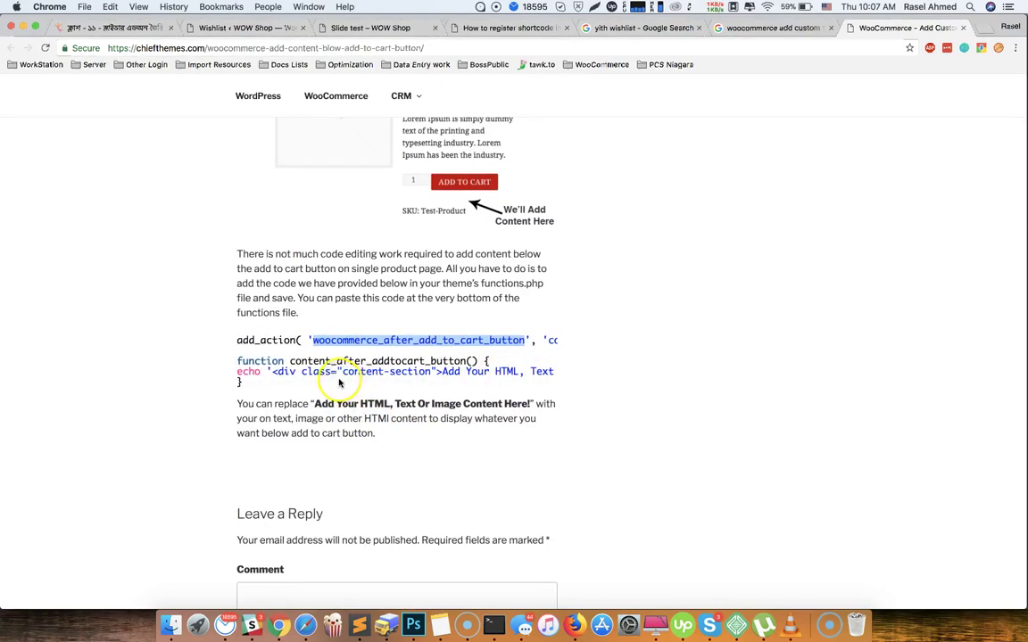
{"action": "scroll", "coordinate": [339, 382], "scroll_direction": "right", "scroll_amount": 5}
{"action": "scroll", "coordinate": [339, 382], "scroll_direction": "left", "scroll_amount": 5}
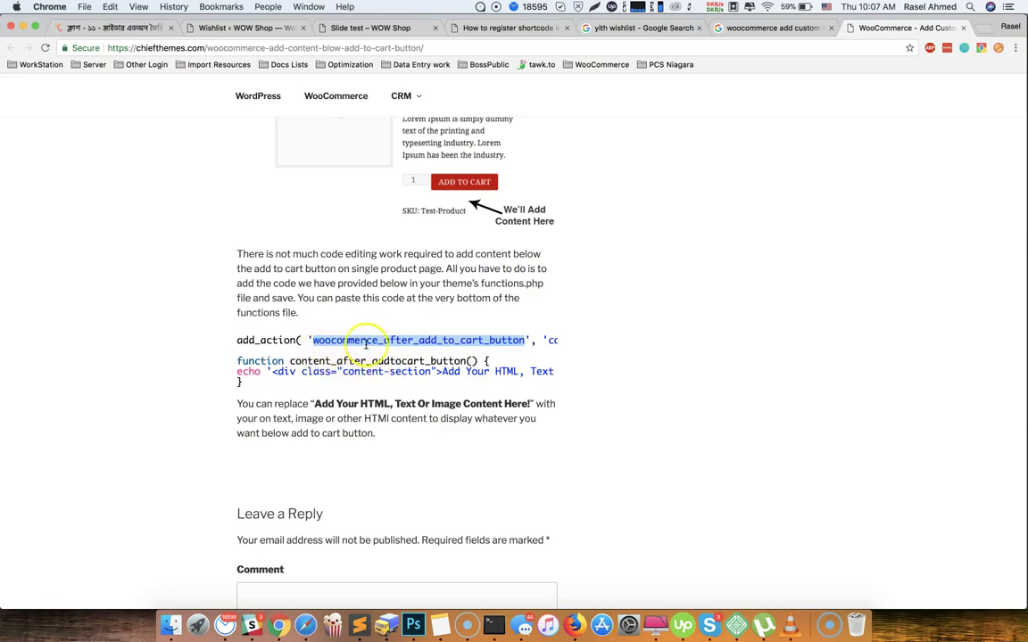
Copy the article's whole add_action and content_after_addtocart_button snippet and paste it at the end of plugin-toolkit.php in Sublime Text.
{"action": "triple_click", "coordinate": [307, 361]}
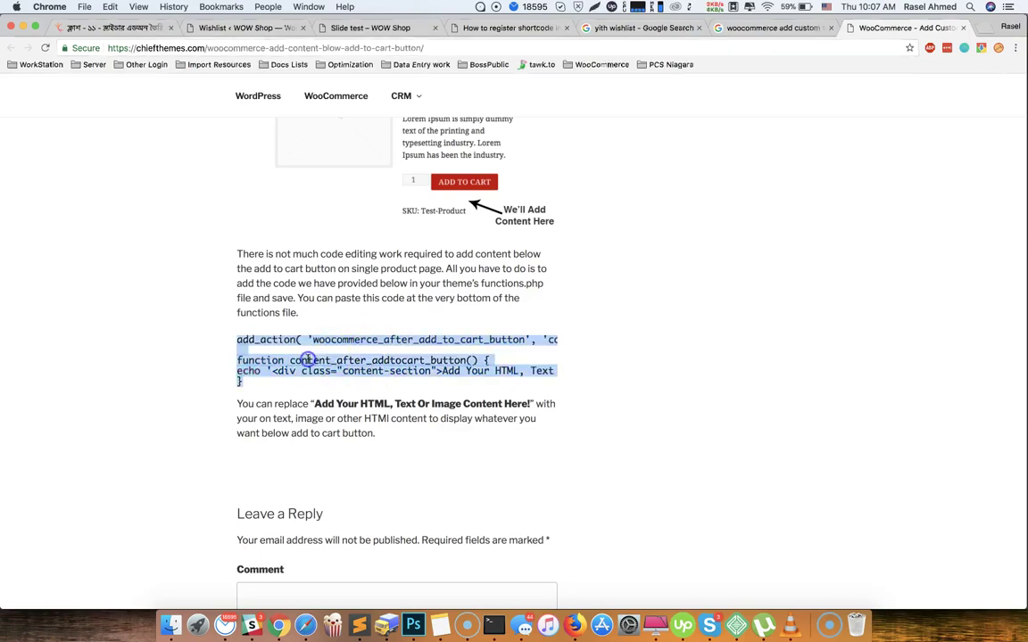
{"action": "left_click", "coordinate": [359, 625]}
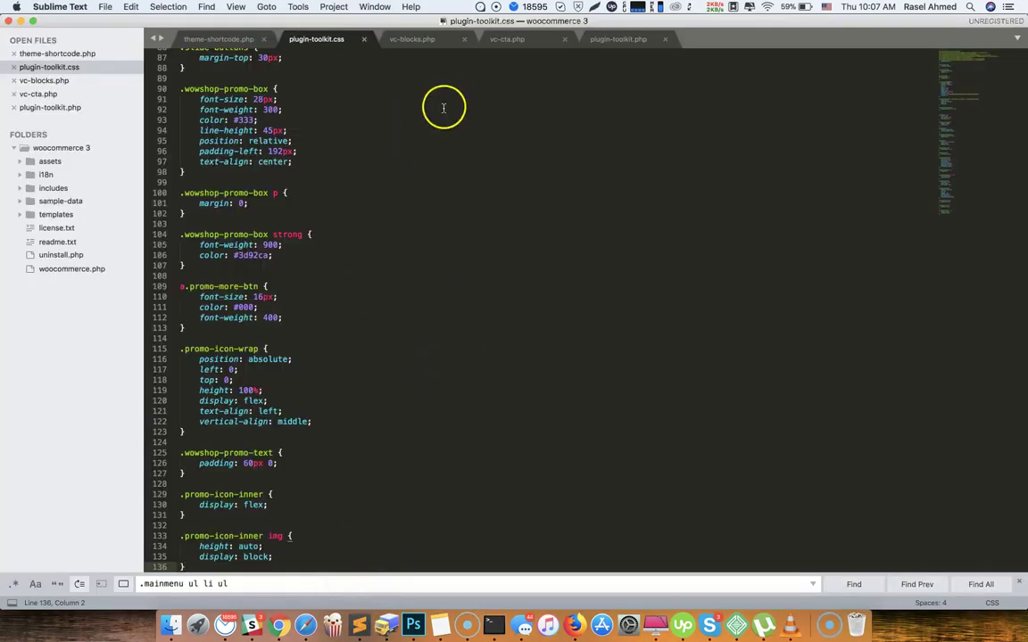
{"action": "left_click", "coordinate": [637, 39]}
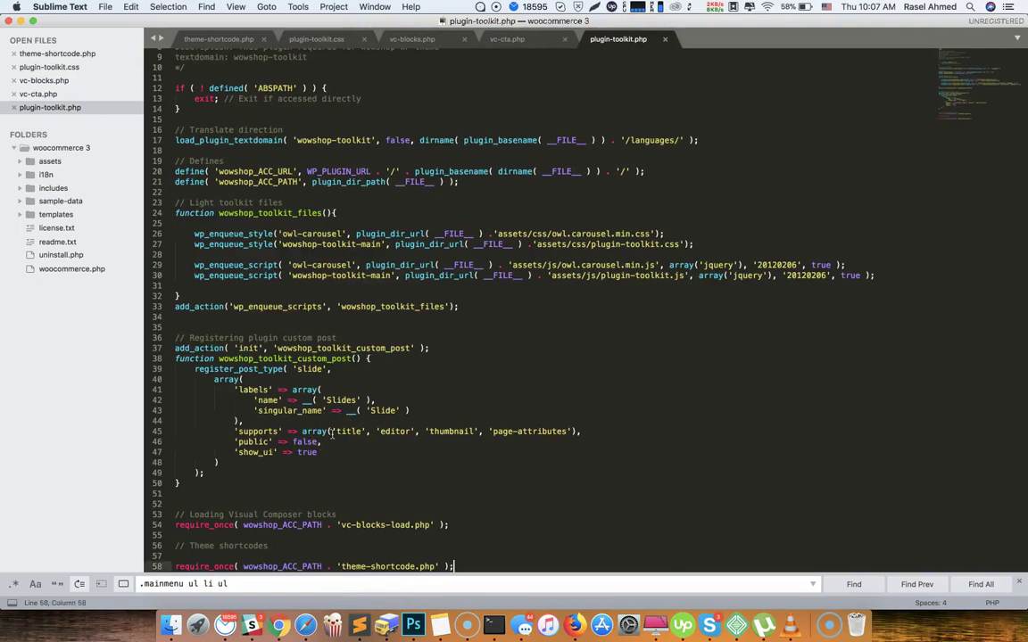
{"action": "type", "text": "add_action( 'woocommerce_after_add_to_cart_button', 'content_after_addtocart_button' );  function content_after_addtocart_button() { echo '<div class=\"content-section\">Add Your HTML, Text Or Image Content Here!</div>'; }"}
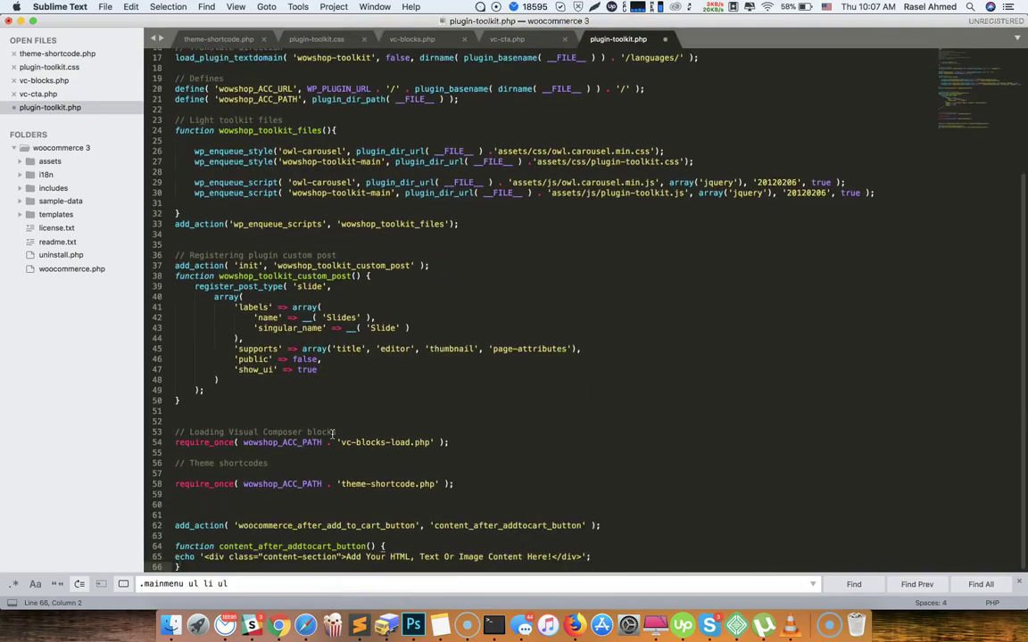